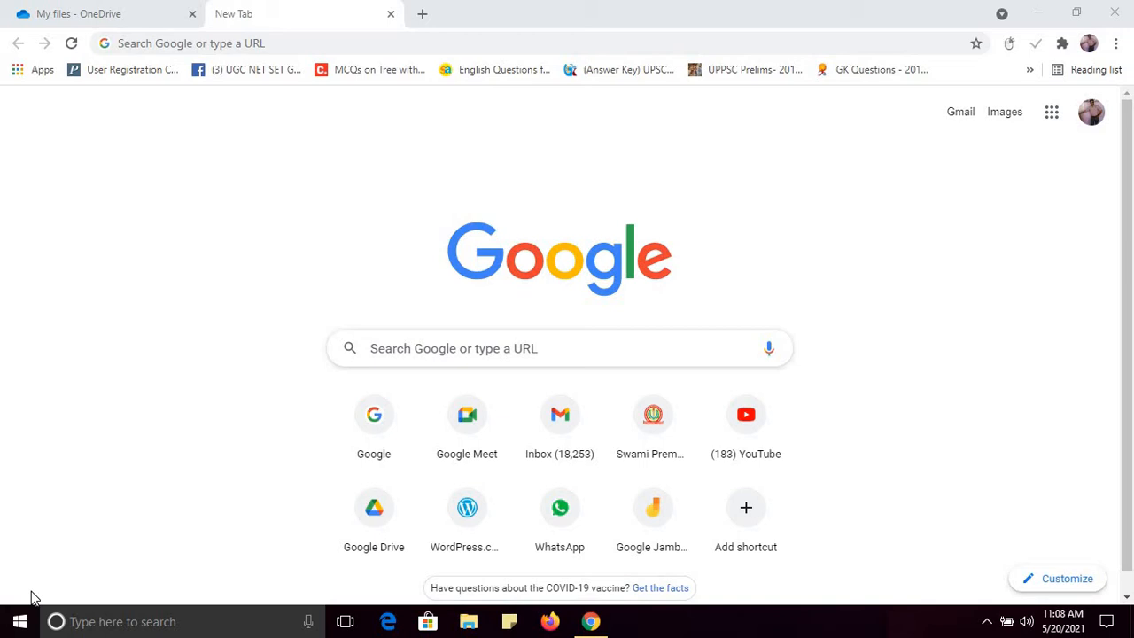
# Step: Search Google for 'one drive' and open the 'Sign in - Microsoft OneDrive' result
pyautogui.click(245, 48)
pyautogui.write('o')
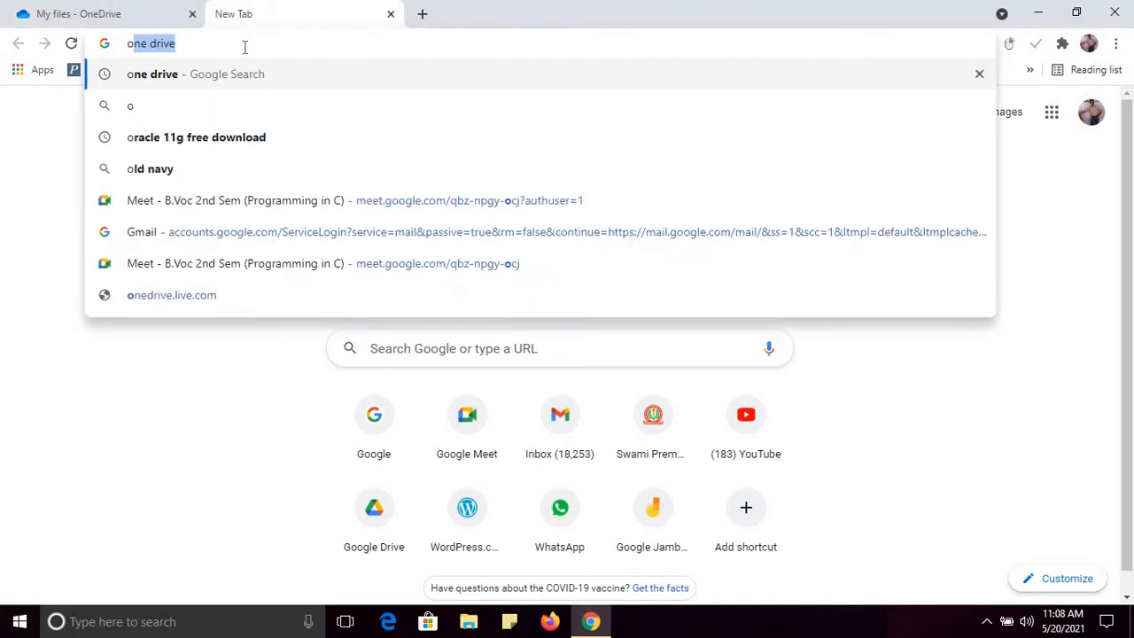
pyautogui.write('ne drive')
pyautogui.press('Return')
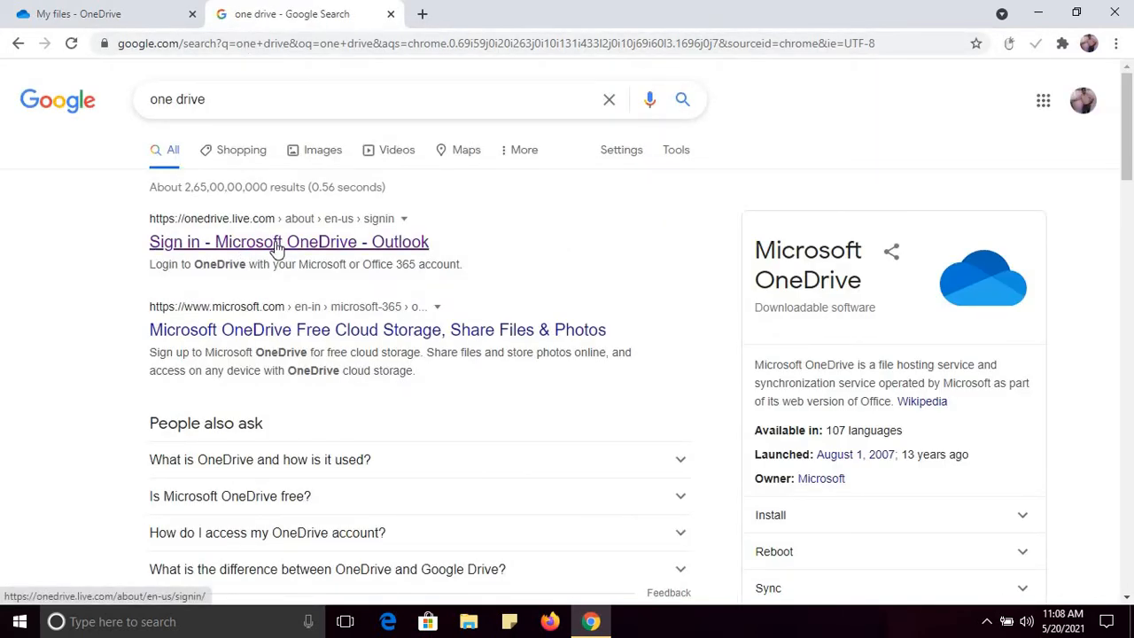
pyautogui.click(239, 237)
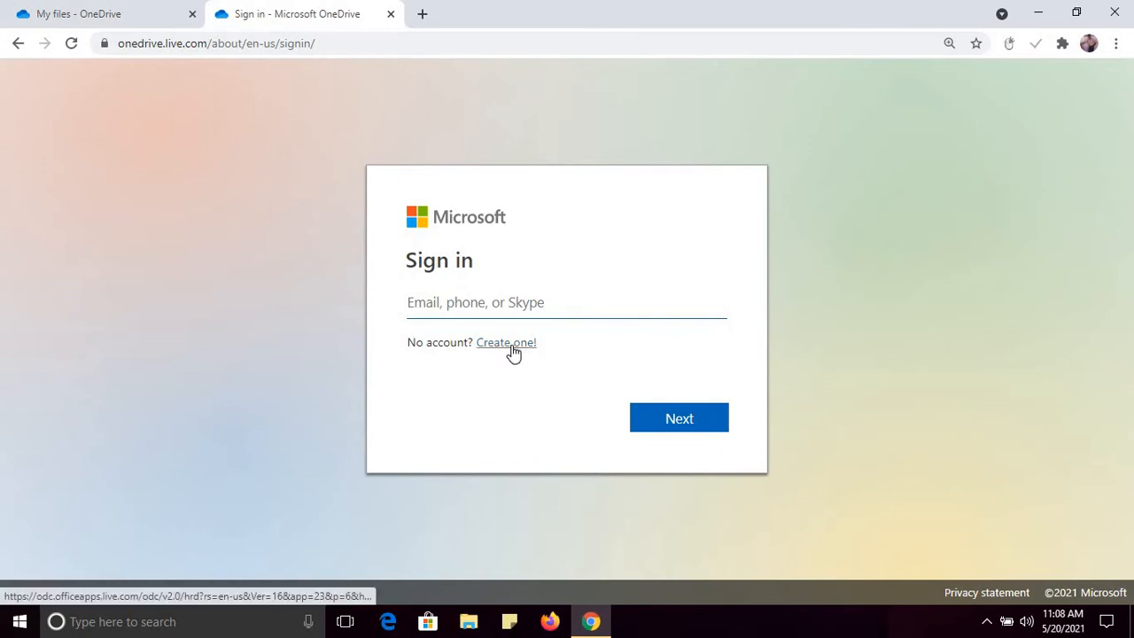
# Step: Close the extra sign-in tab and bring up OneDrive's upload choices on My files
pyautogui.click(390, 15)
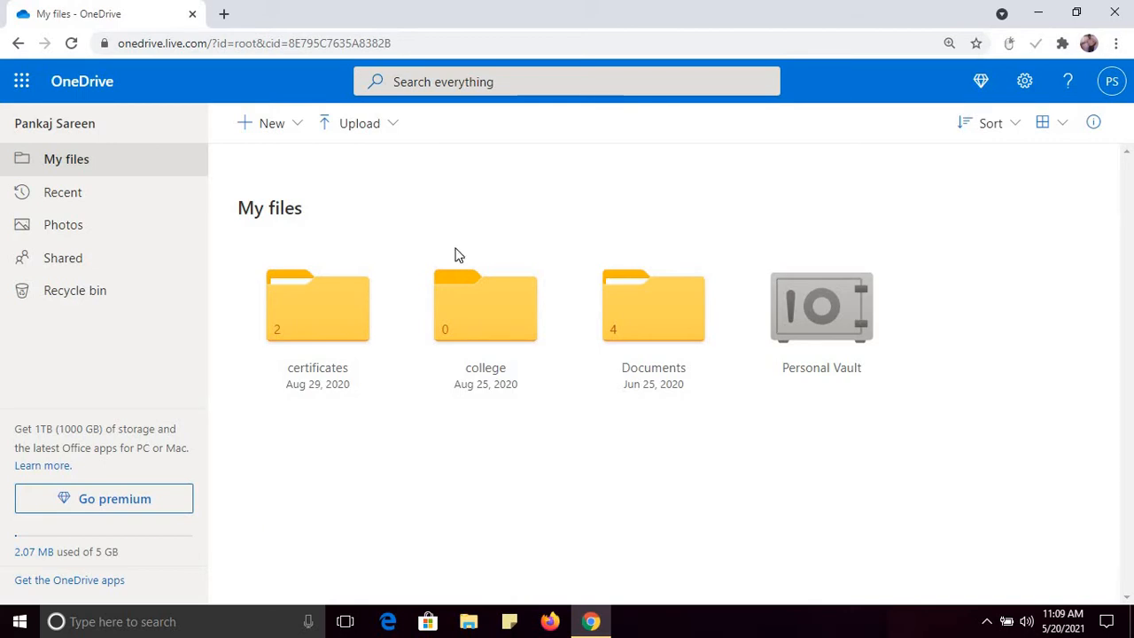
pyautogui.click(394, 140)
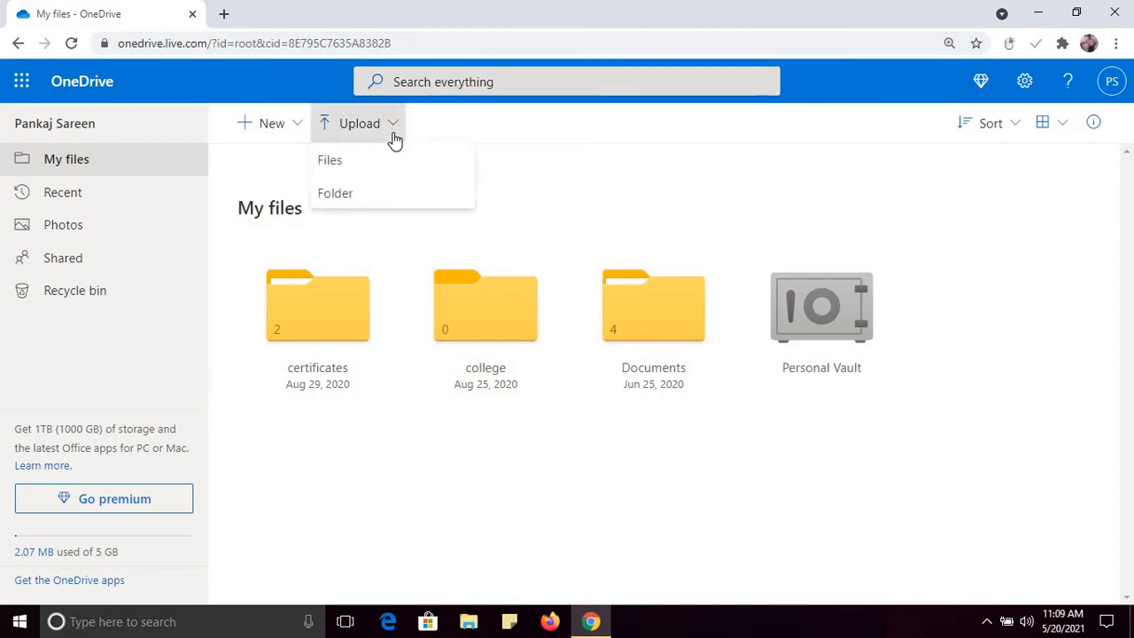
# Step: Try uploading the empty arrays.txt file, then dismiss the failed-upload error details
pyautogui.click(342, 169)
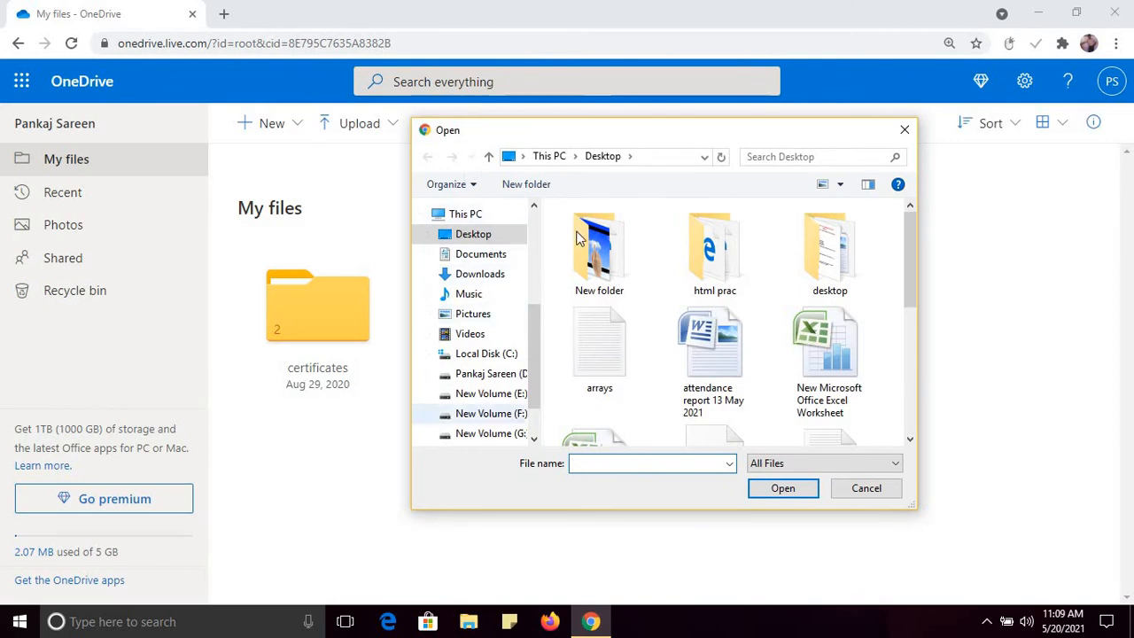
pyautogui.doubleClick(606, 357)
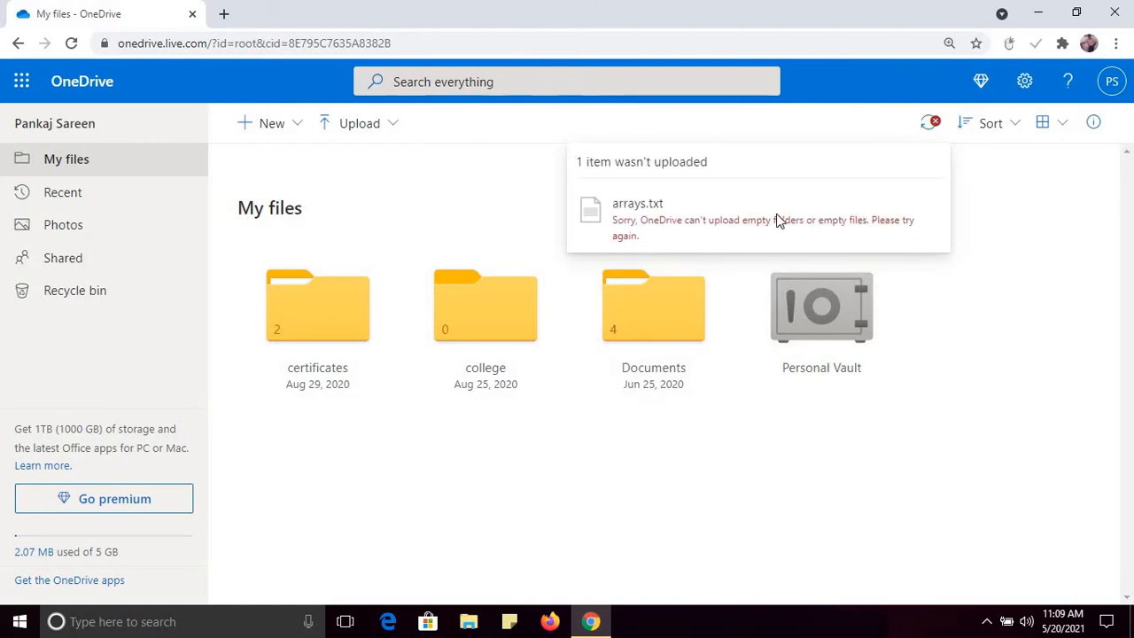
pyautogui.click(930, 124)
pyautogui.click(927, 133)
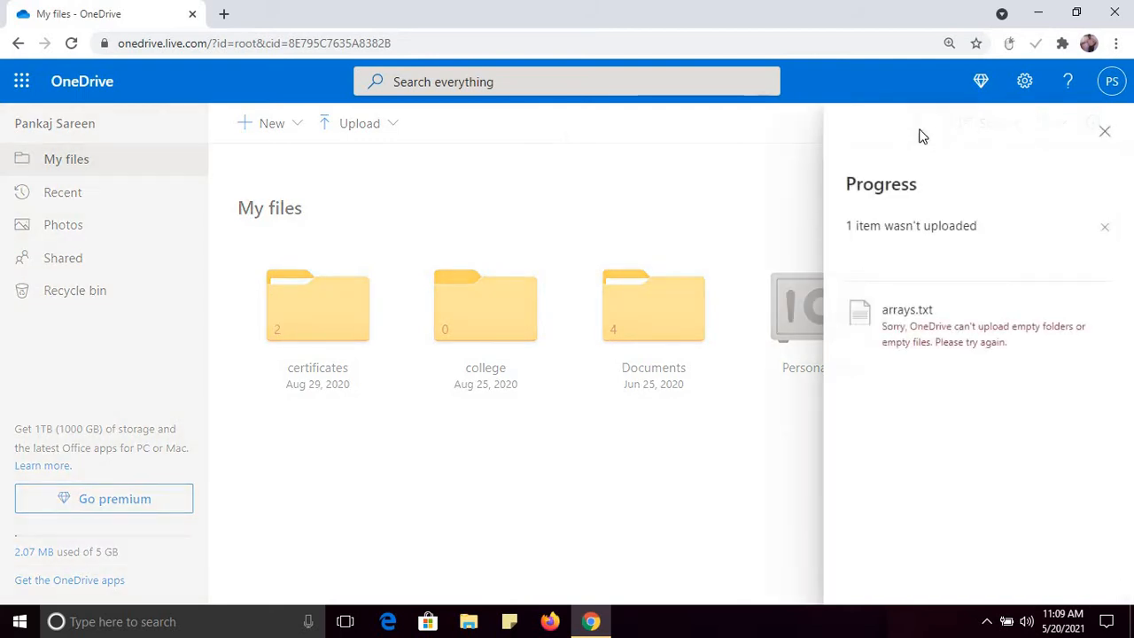
pyautogui.click(1105, 134)
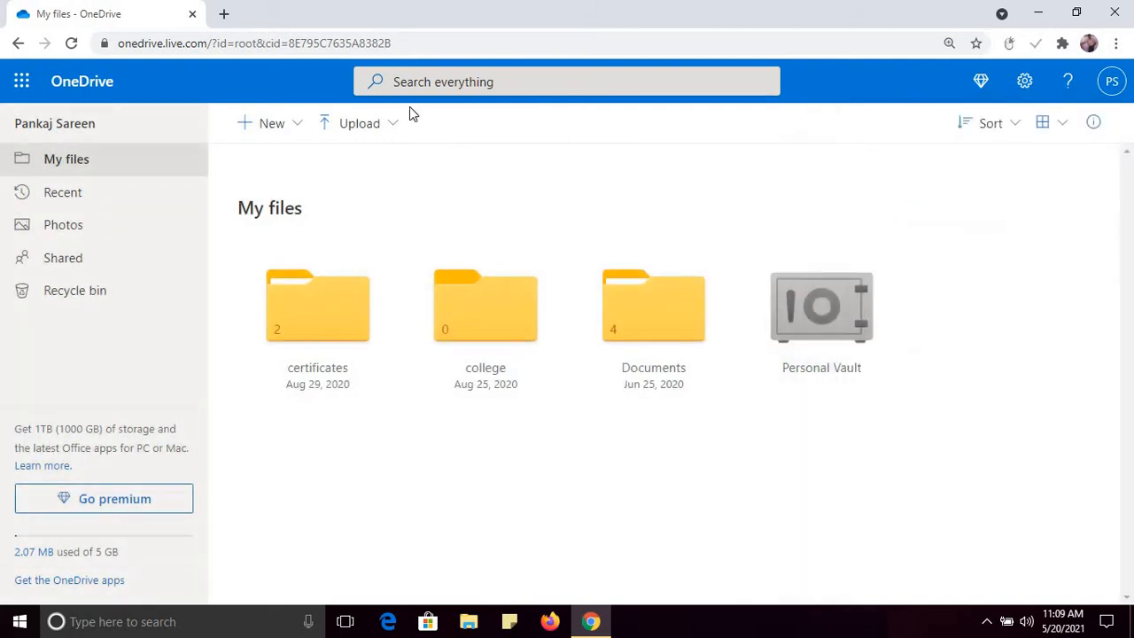
pyautogui.click(392, 123)
# Step: Upload the Desktop Word file 'attendance report 13 May 2021' into My files
pyautogui.click(346, 159)
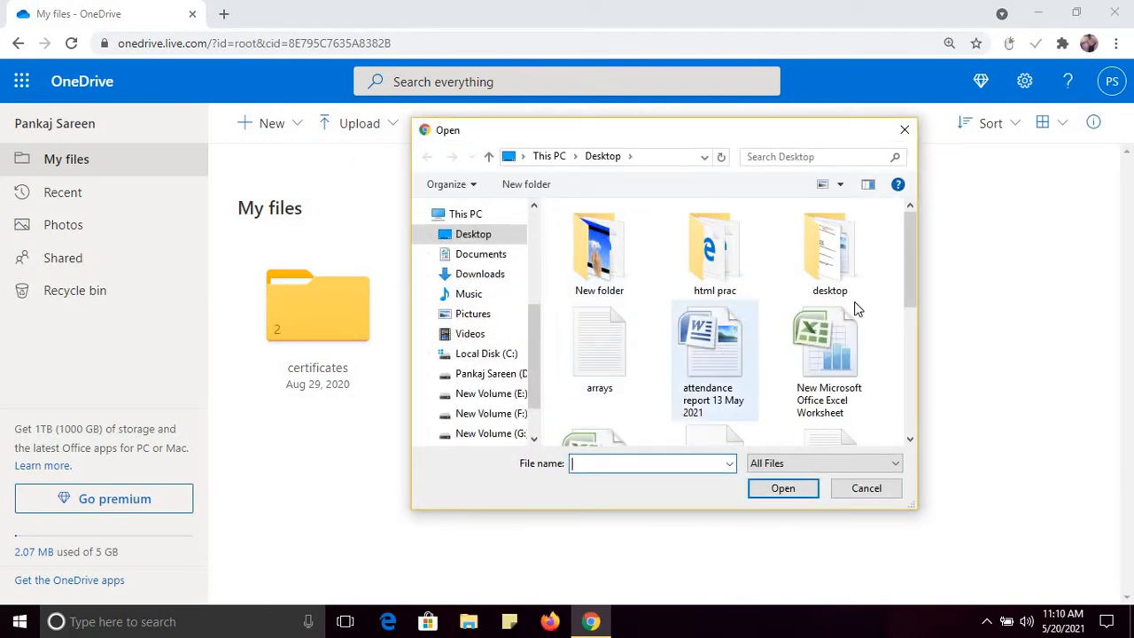
pyautogui.moveTo(915, 316); pyautogui.dragTo(906, 288)
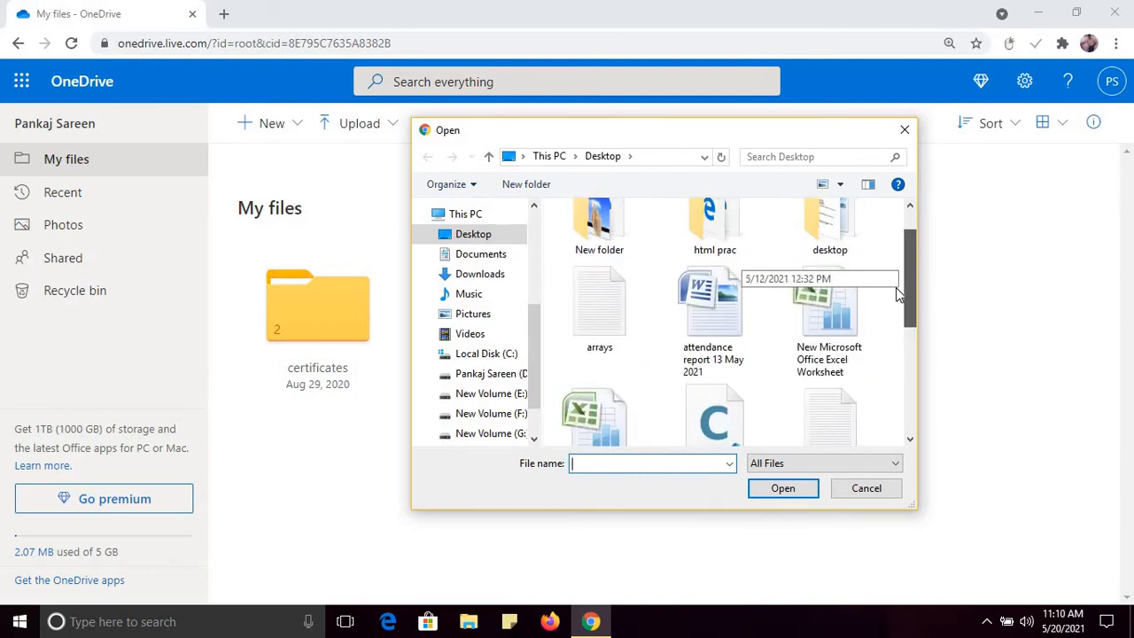
pyautogui.click(681, 342)
pyautogui.doubleClick(680, 342)
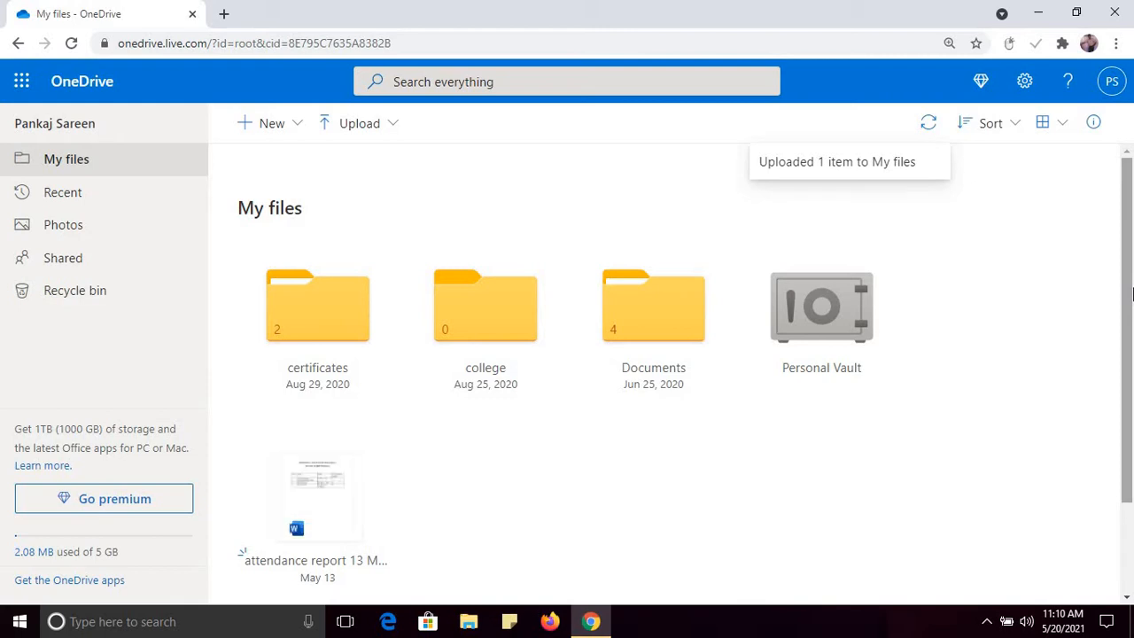
pyautogui.moveTo(1131, 306)
pyautogui.mouseDown()
pyautogui.moveTo(1130, 339)
pyautogui.moveTo(1128, 304)
pyautogui.mouseUp()
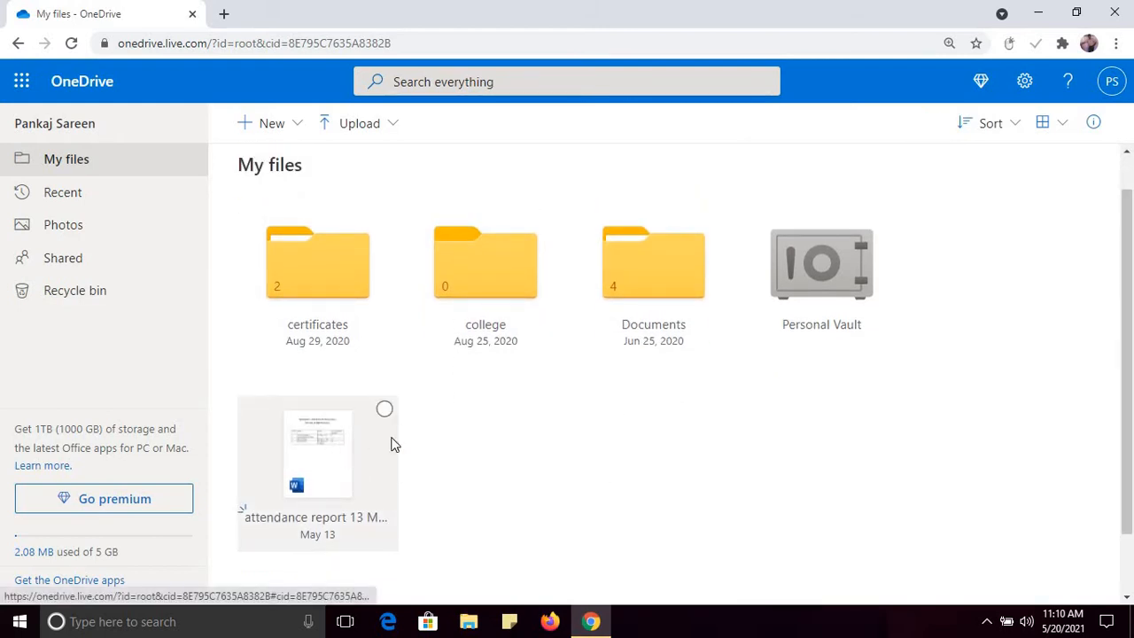
pyautogui.scroll(1, 969, 244)
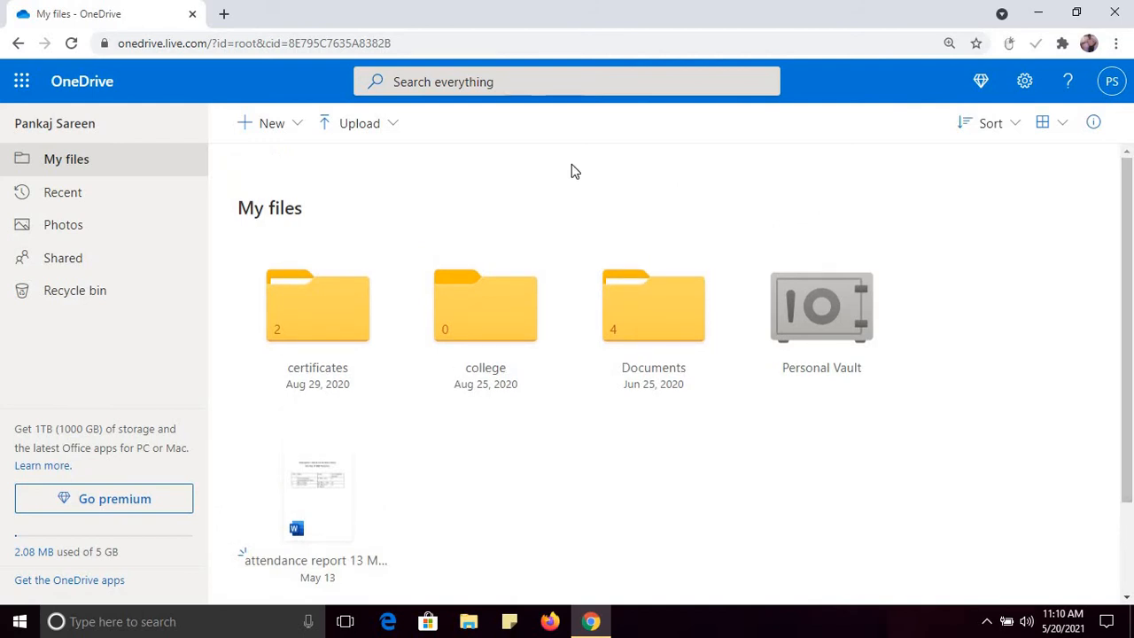
# Step: Upload the 'html prac' folder with its 2 files, confirming the browser's upload prompt
pyautogui.click(394, 137)
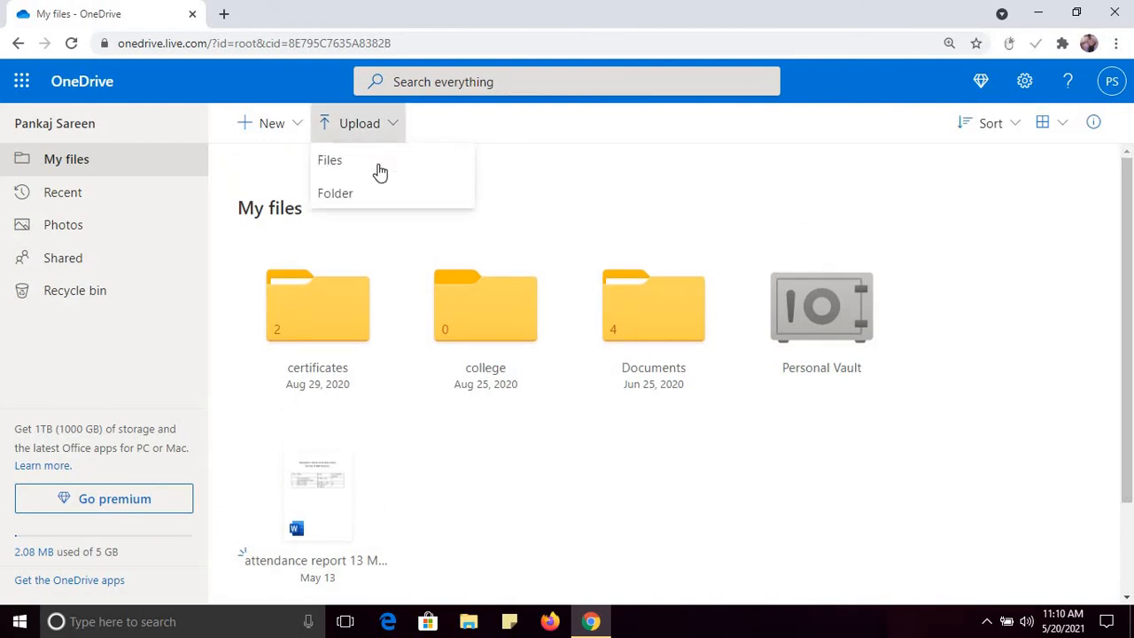
pyautogui.click(337, 193)
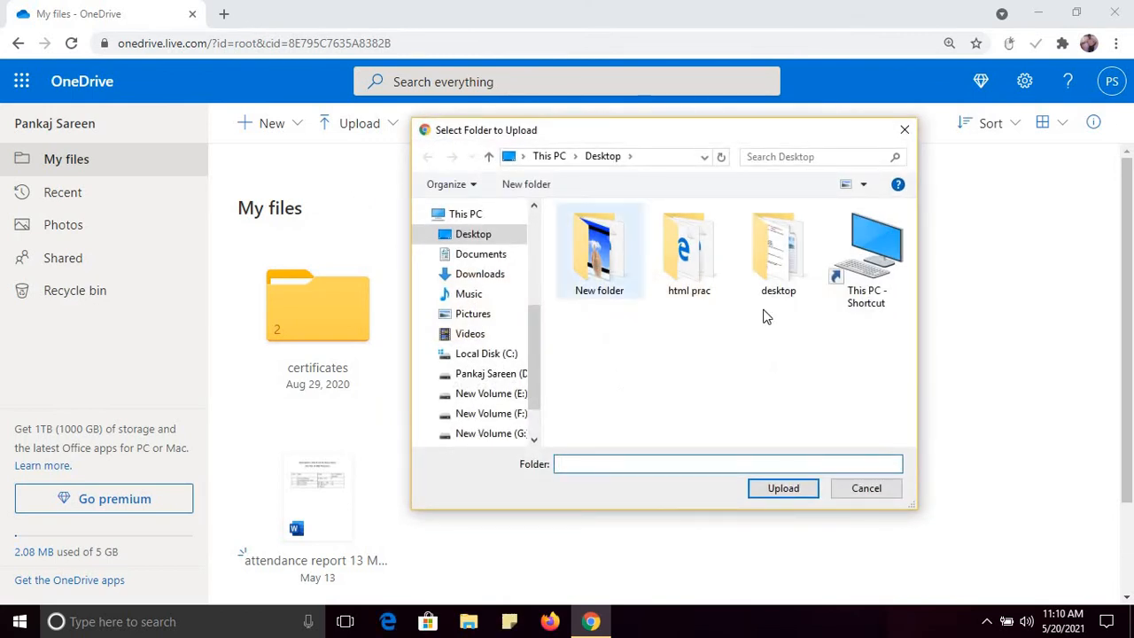
pyautogui.doubleClick(700, 280)
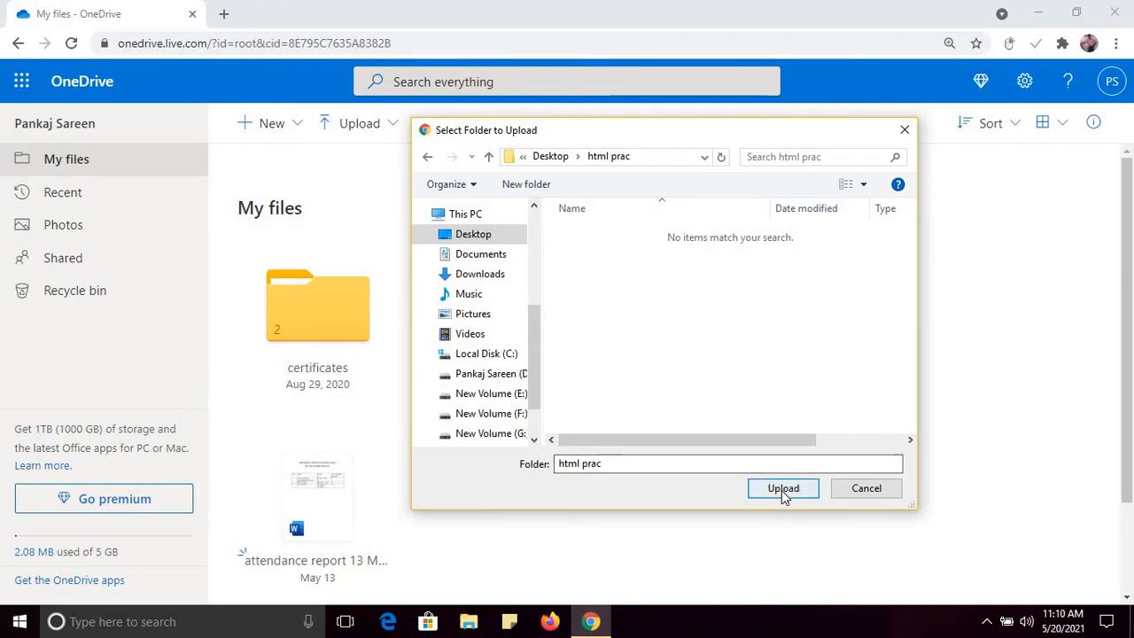
pyautogui.click(782, 490)
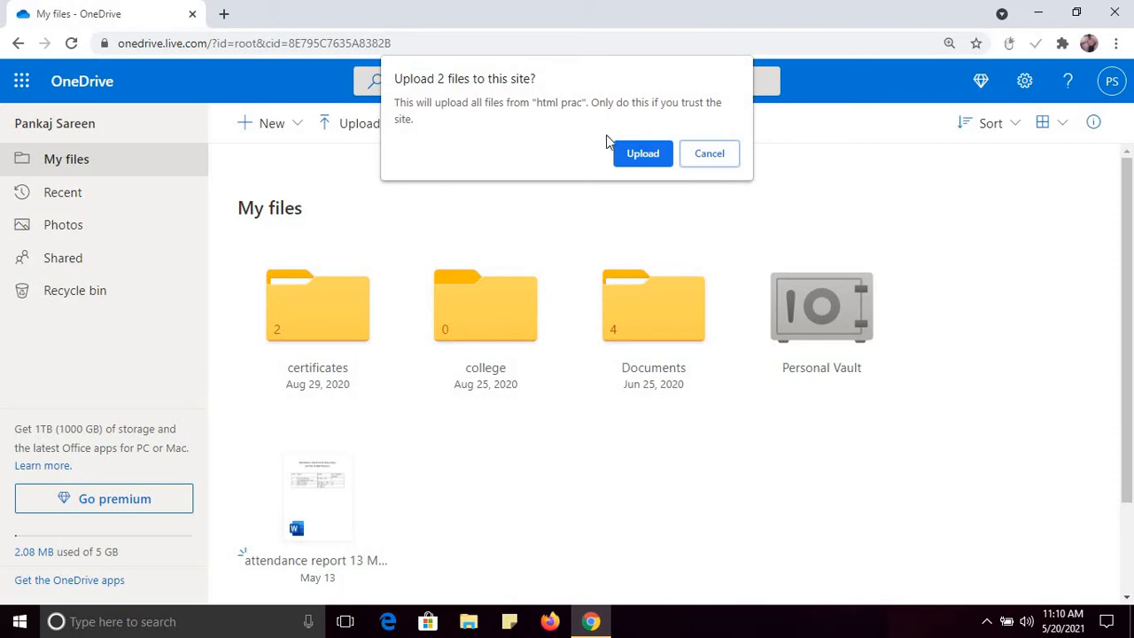
pyautogui.click(657, 159)
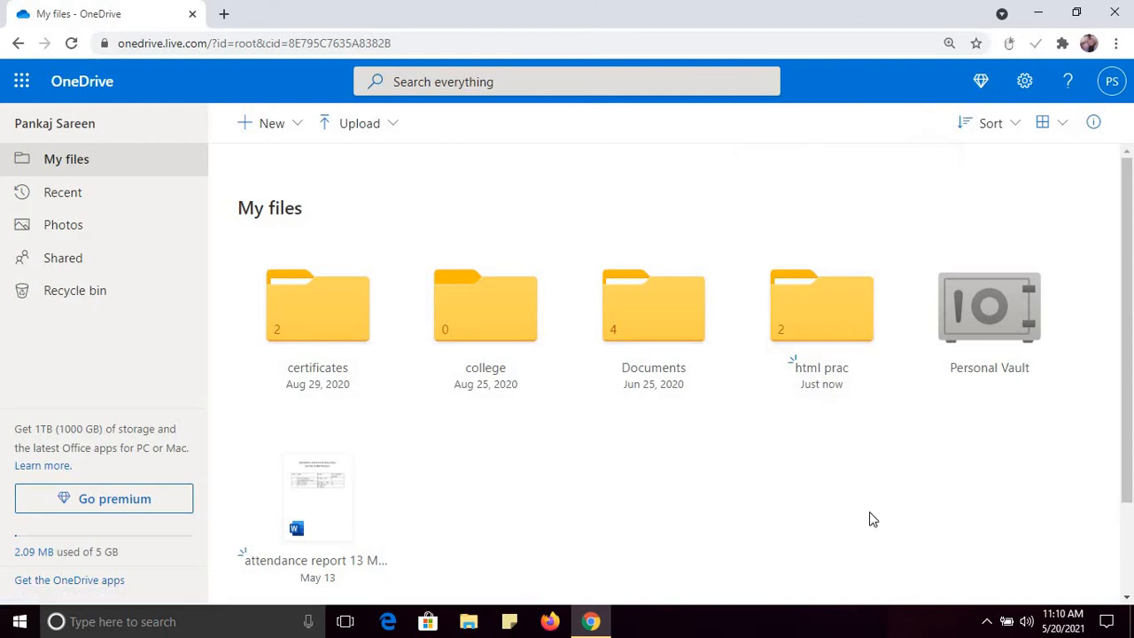
pyautogui.moveTo(1129, 385)
pyautogui.mouseDown()
pyautogui.moveTo(1132, 449)
pyautogui.moveTo(1127, 400)
pyautogui.mouseUp()
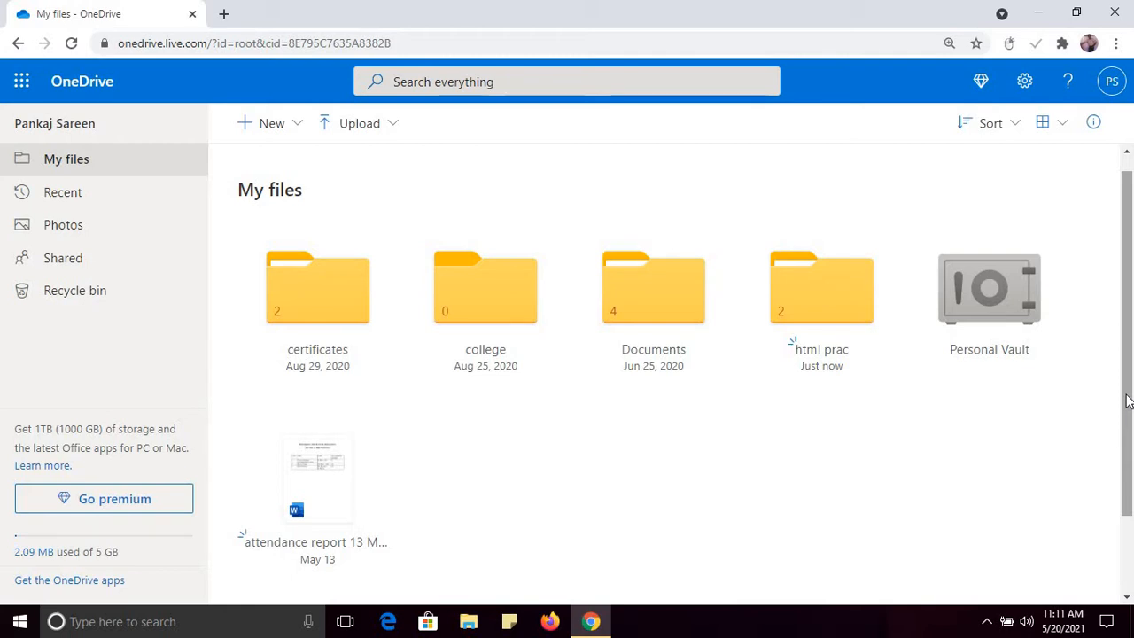
# Step: Rename the 'html prac' folder to 'html practice for students'
pyautogui.rightClick(791, 289)
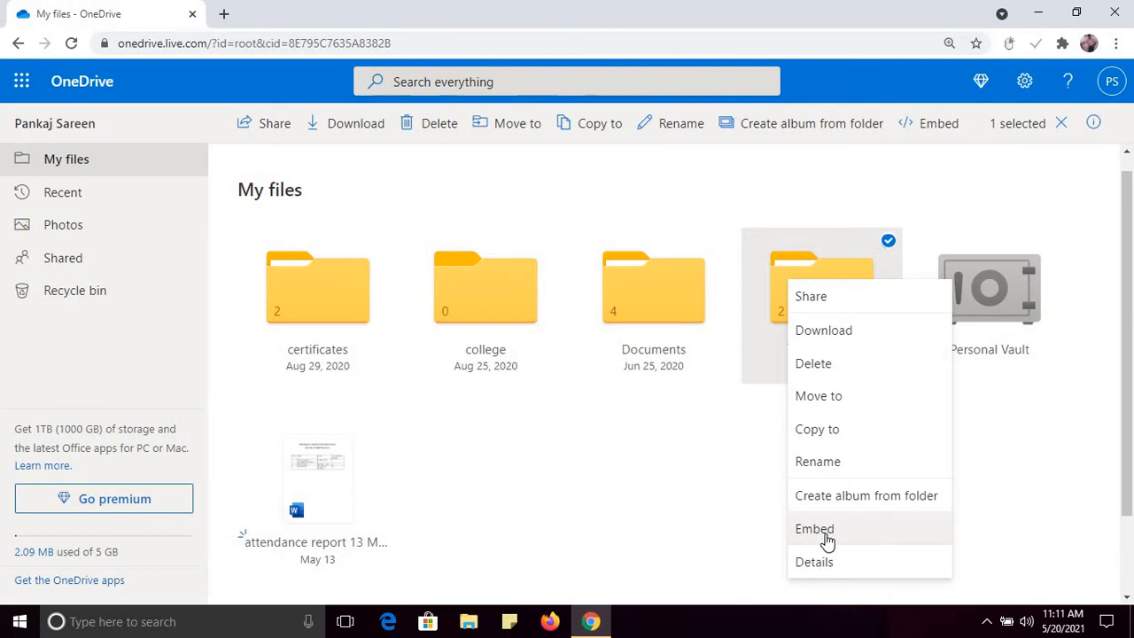
pyautogui.click(833, 461)
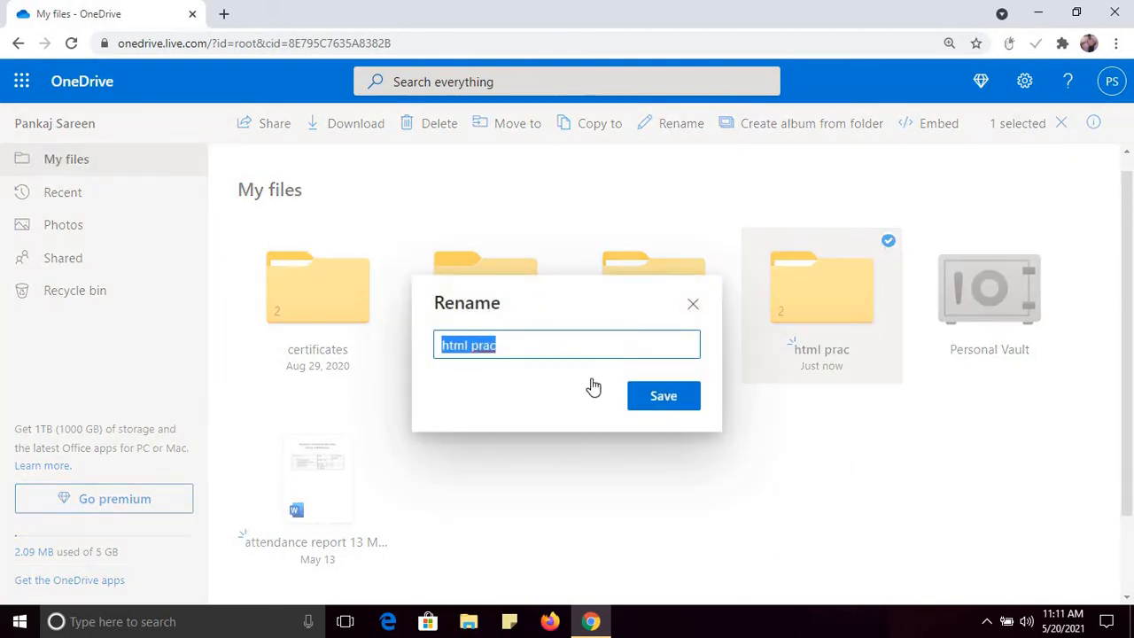
pyautogui.click(532, 349)
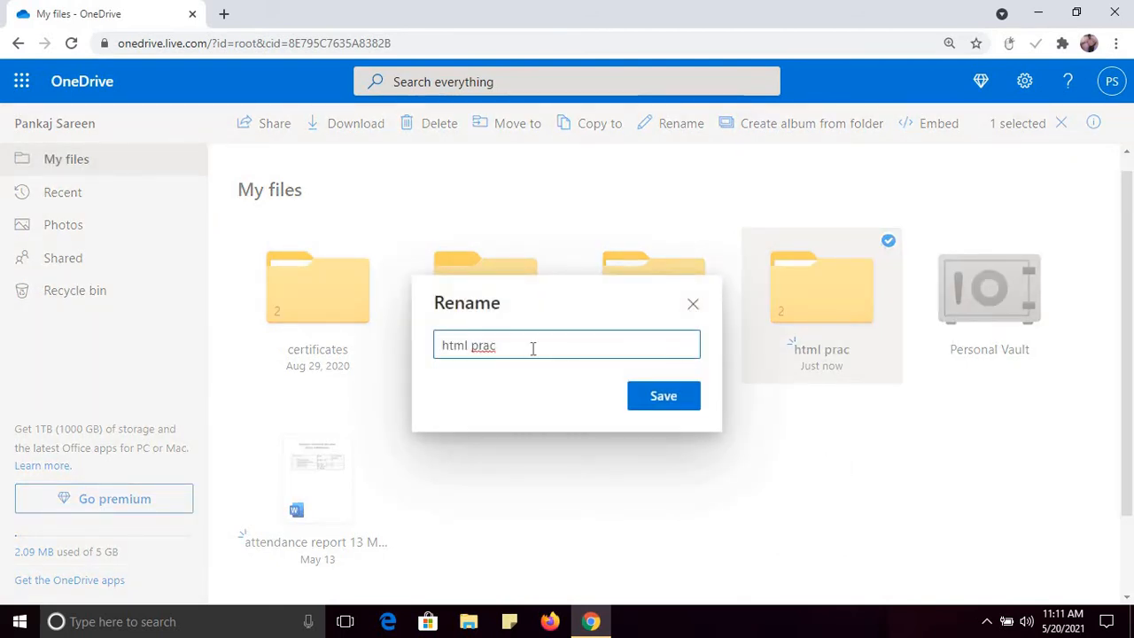
pyautogui.write('tice for students')
pyautogui.click(666, 398)
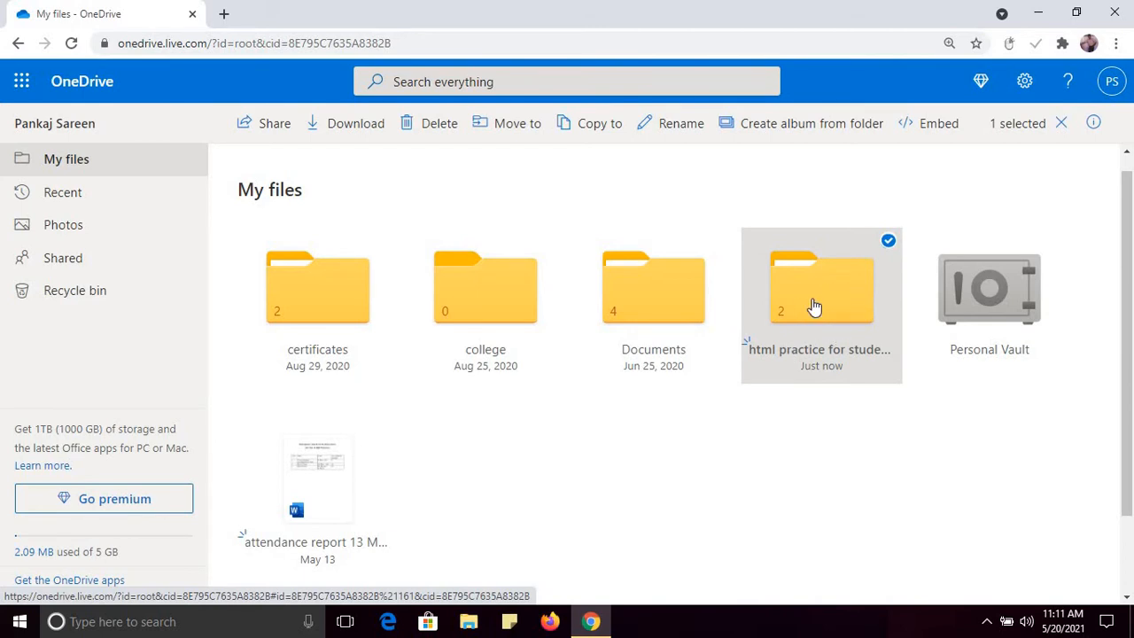
# Step: Share 'html practice for students' with a link anyone can view but not edit
pyautogui.rightClick(814, 307)
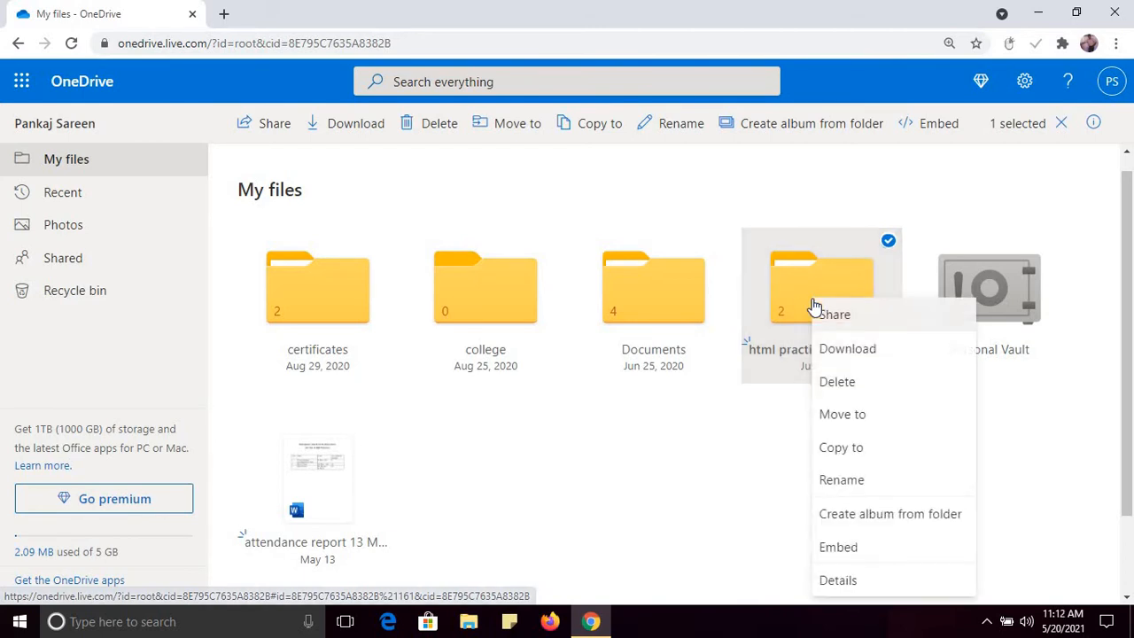
pyautogui.click(674, 439)
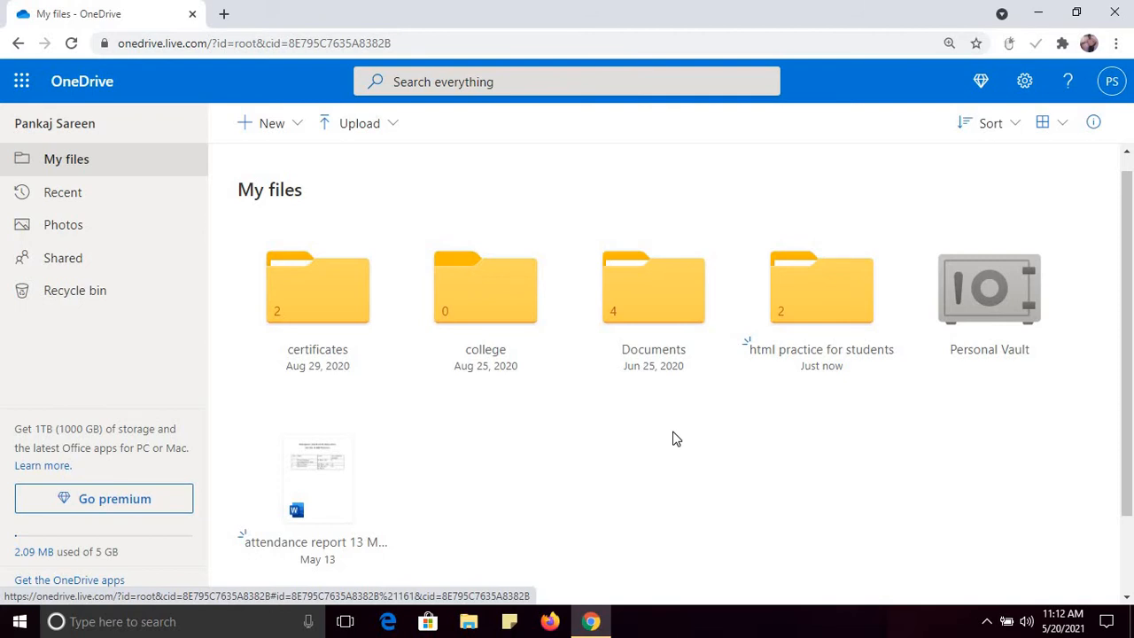
pyautogui.rightClick(817, 299)
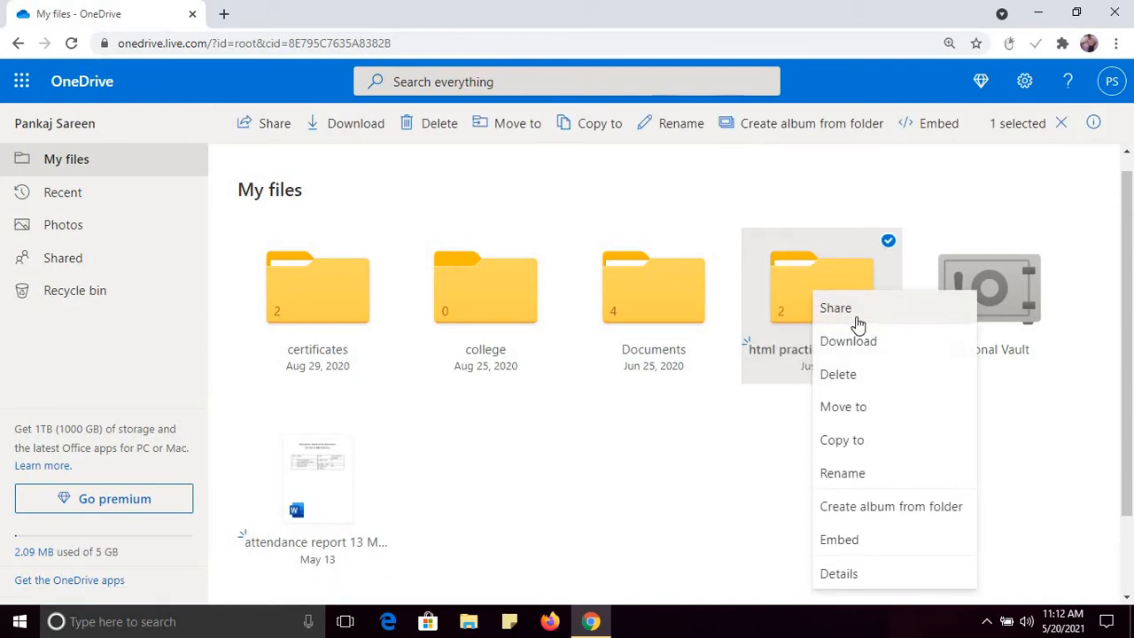
pyautogui.click(837, 309)
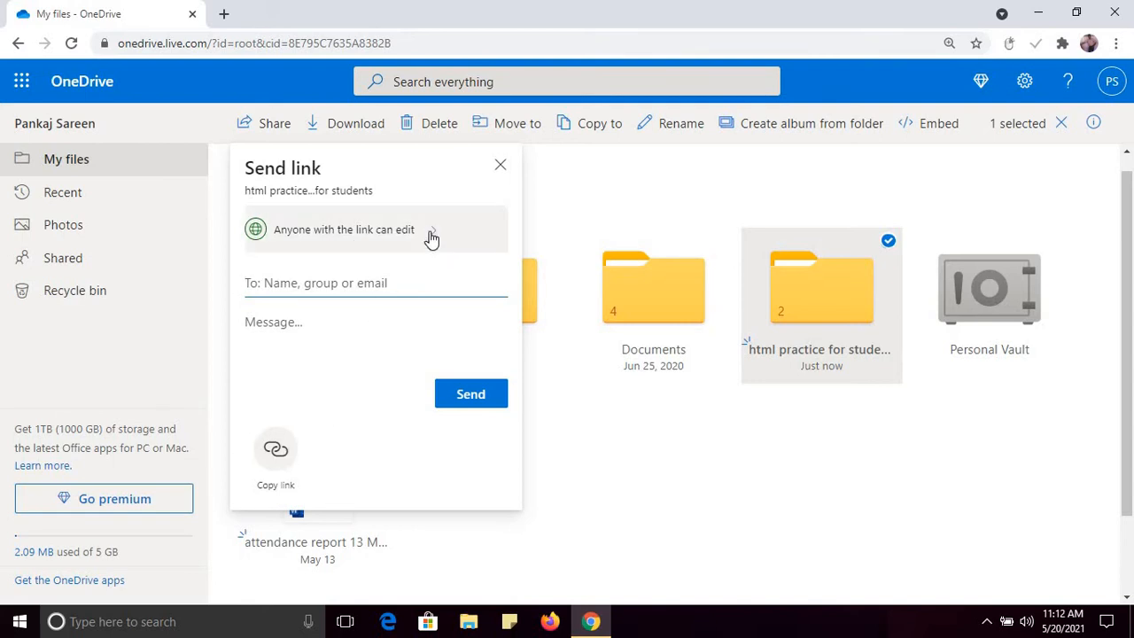
pyautogui.click(431, 238)
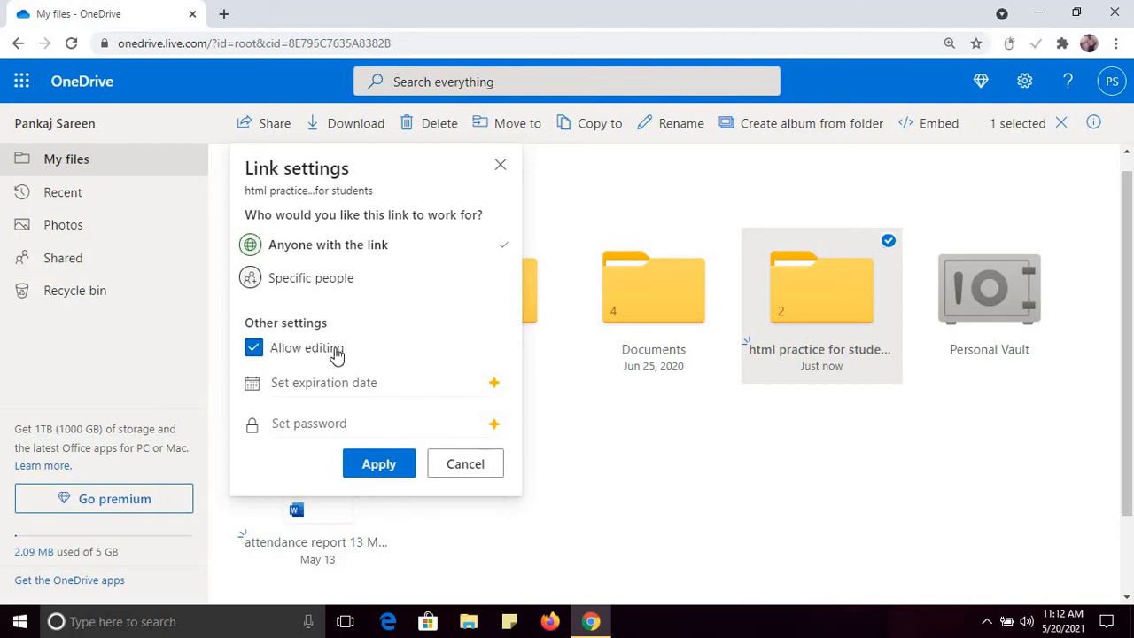
pyautogui.click(255, 349)
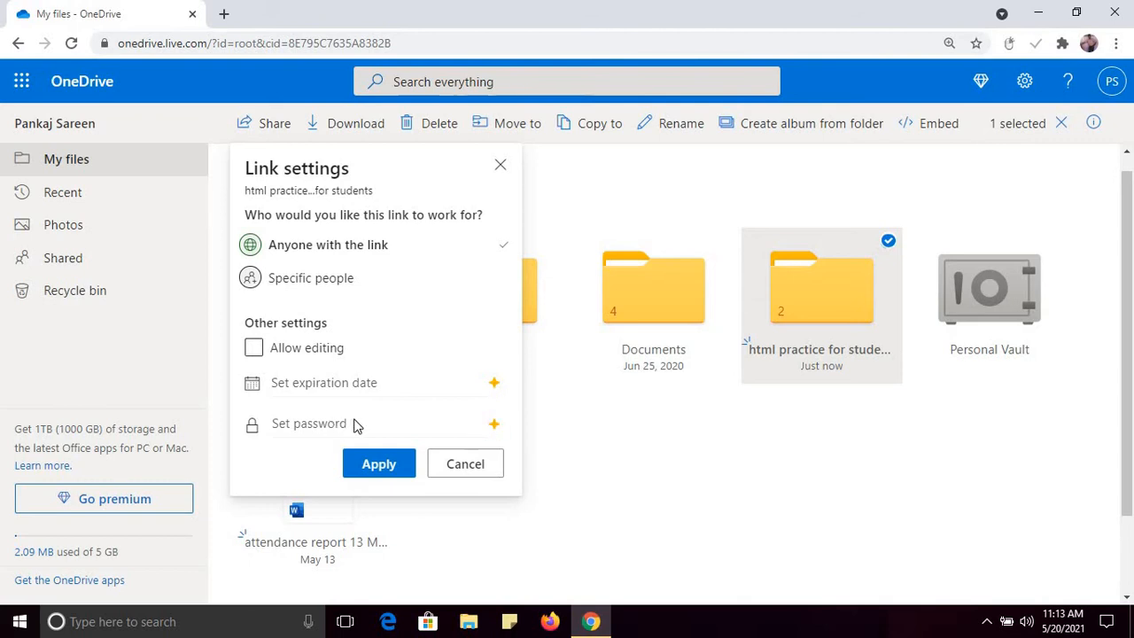
pyautogui.click(398, 472)
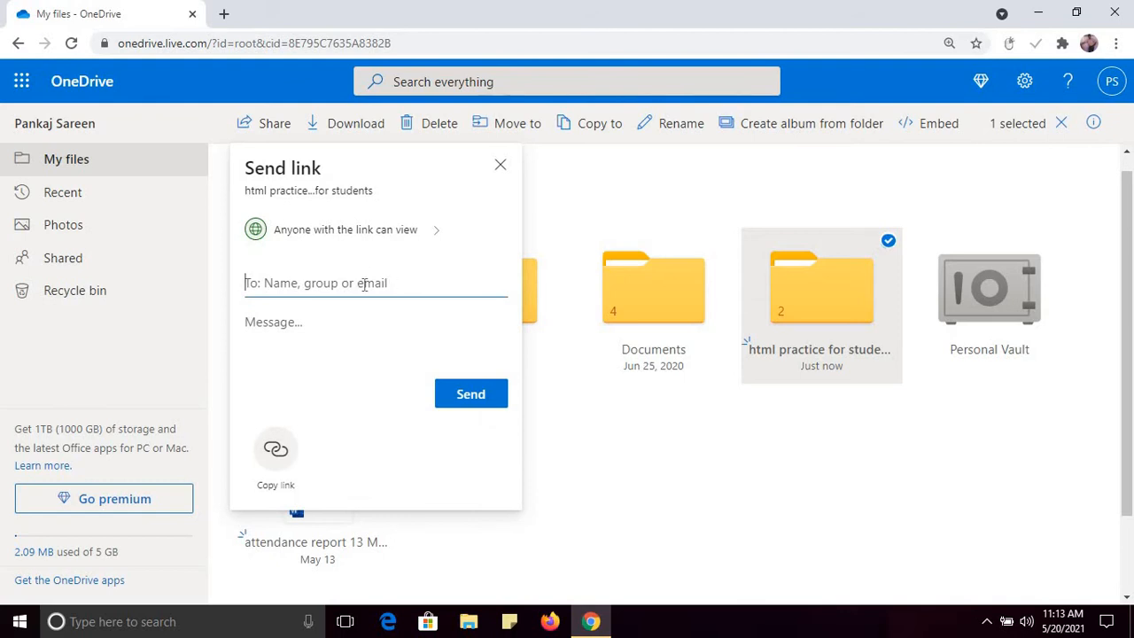
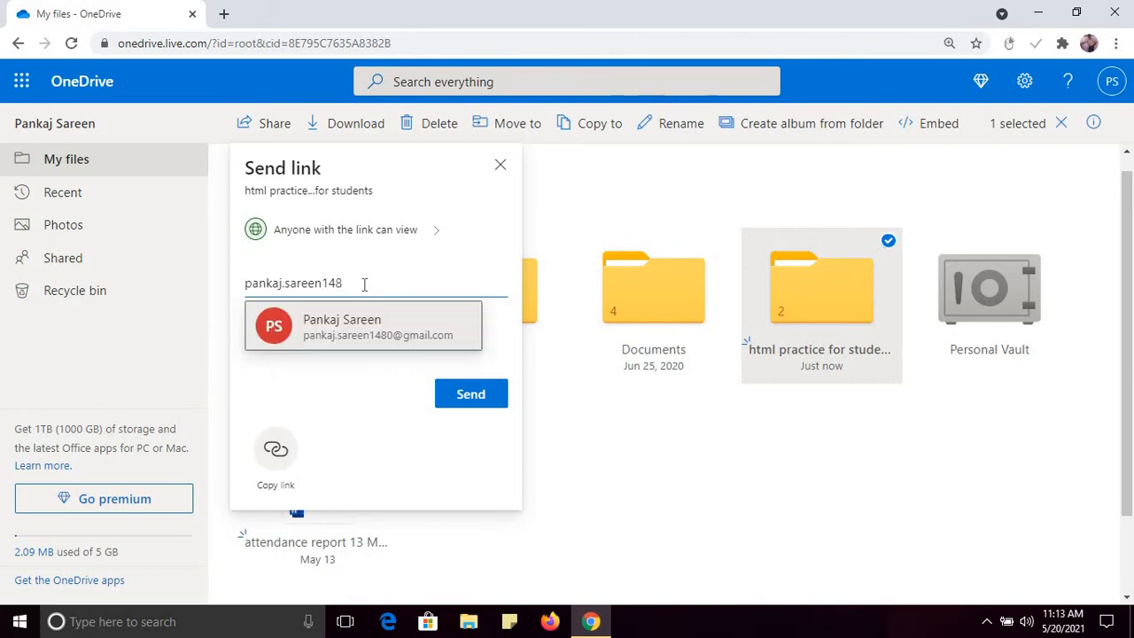
# Step: Add a suggested contact's e-mail, toggle link permissions, then cancel and close sharing without sending
pyautogui.click(363, 328)
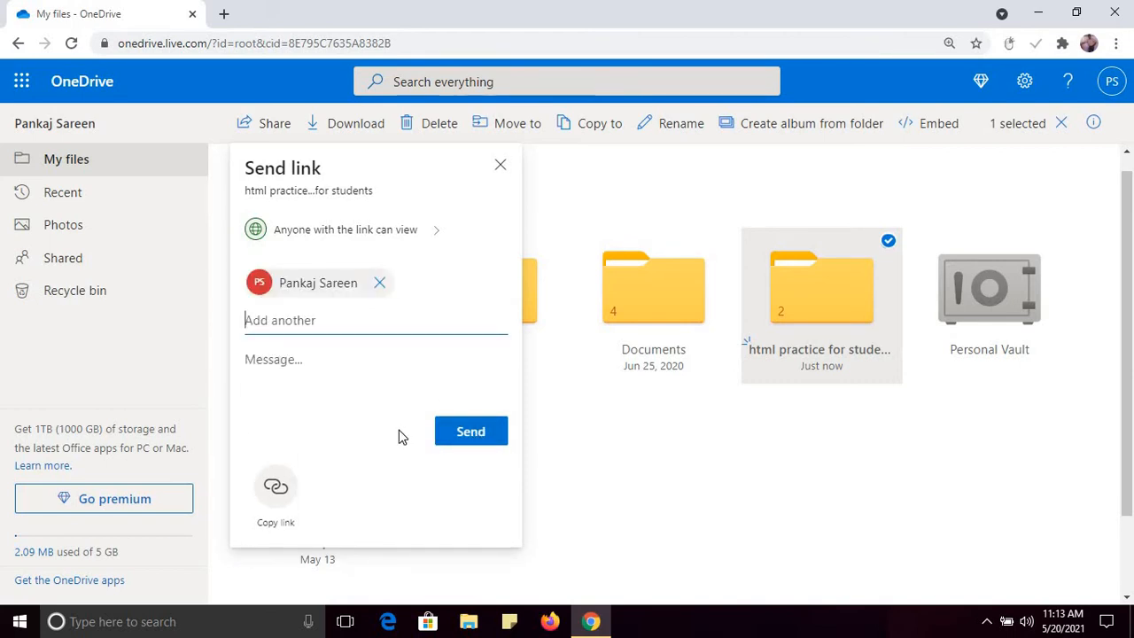
pyautogui.click(437, 241)
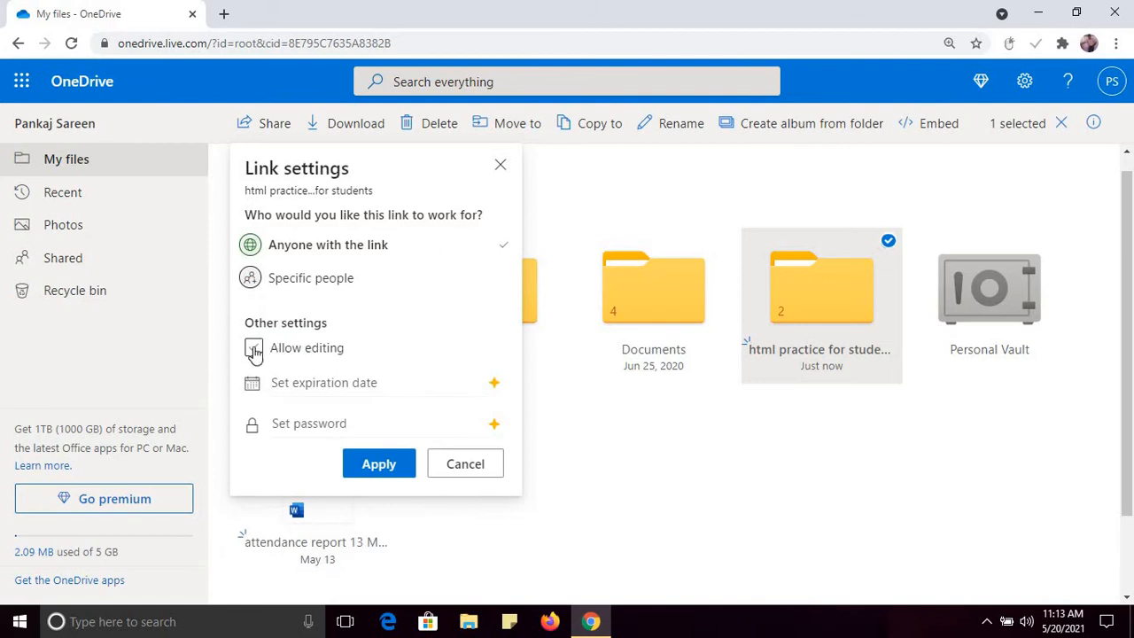
pyautogui.click(351, 290)
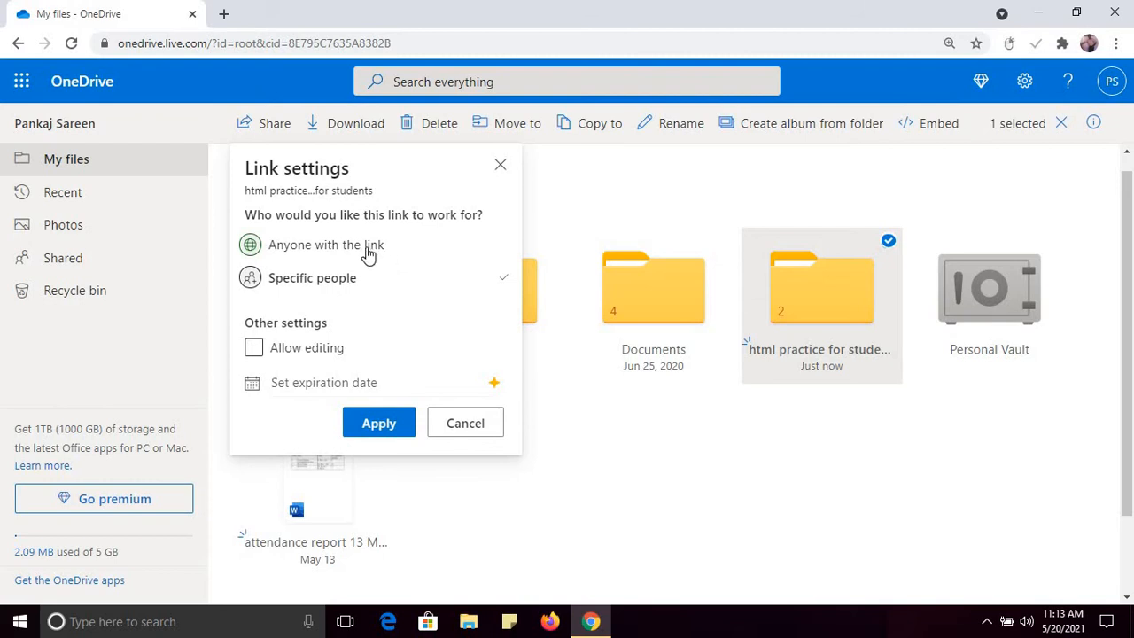
pyautogui.click(366, 251)
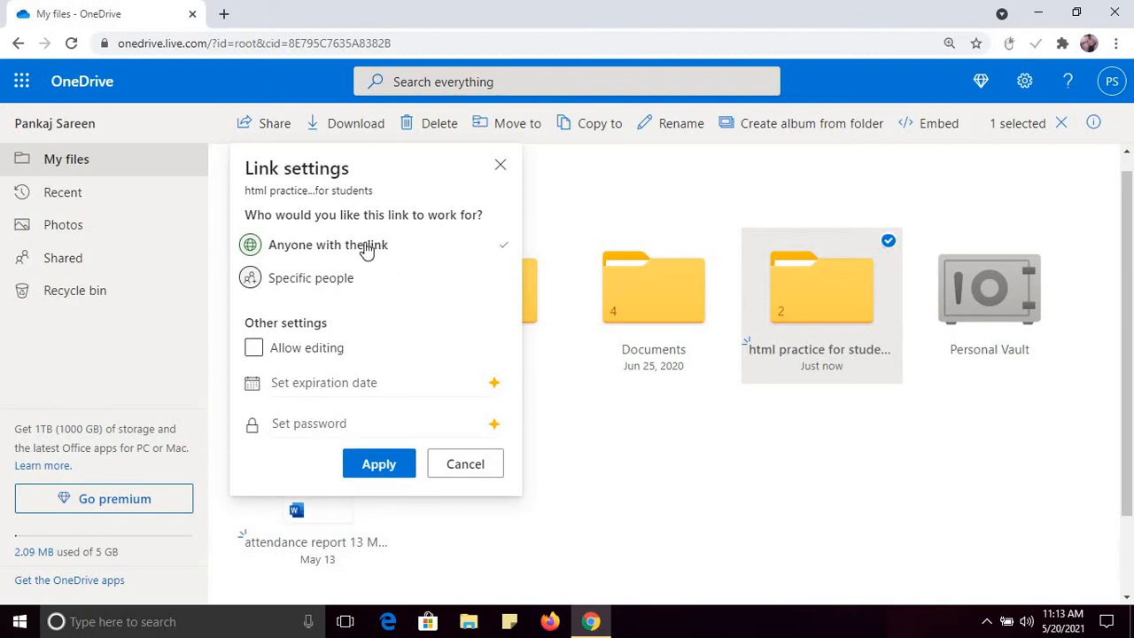
pyautogui.click(473, 473)
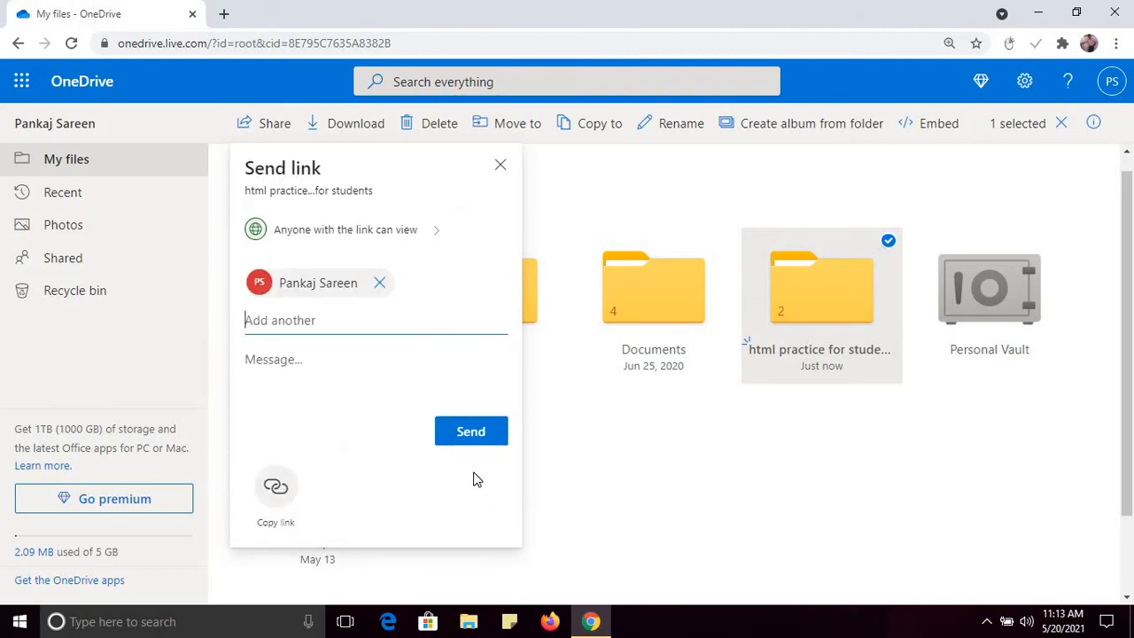
pyautogui.click(499, 168)
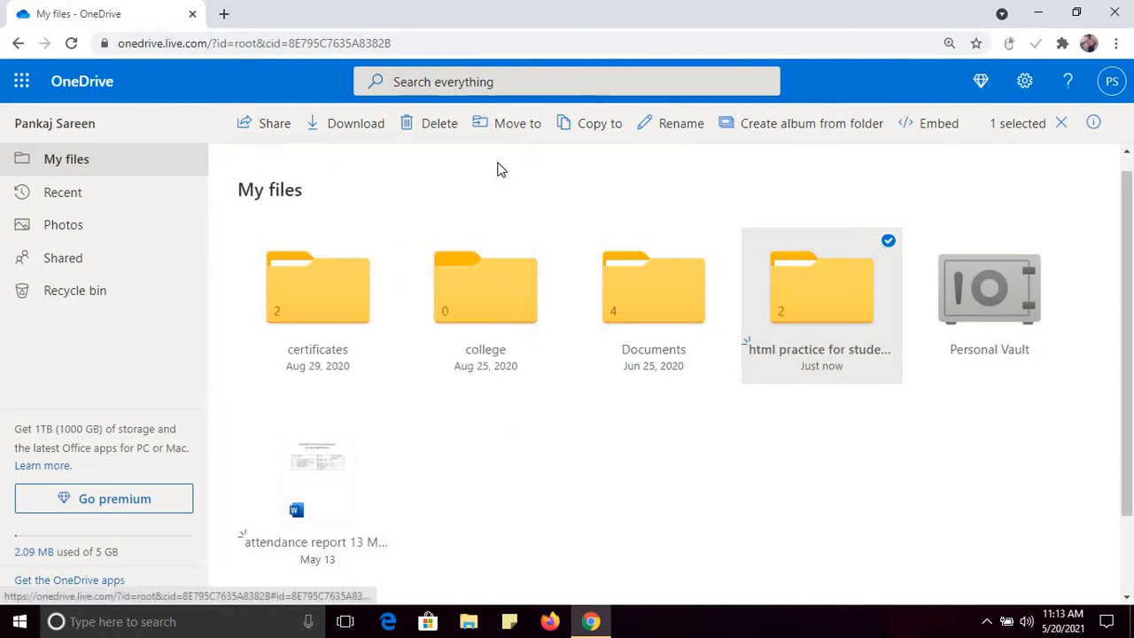
pyautogui.click(732, 395)
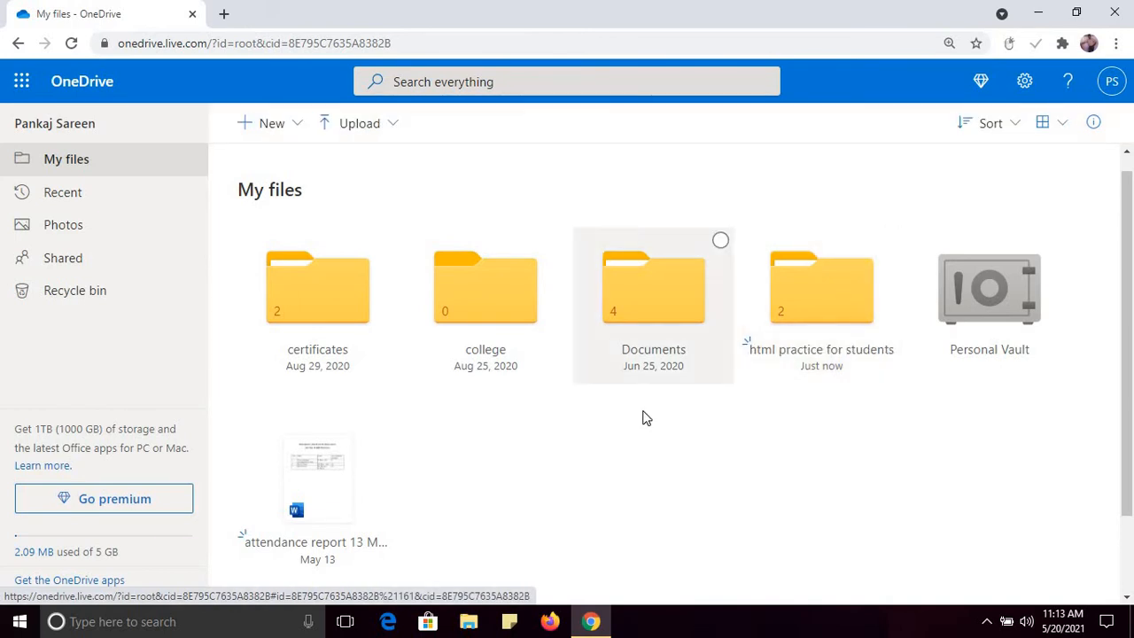
# Step: Move the attendance report into a newly created 'My docs' folder in My files
pyautogui.rightClick(331, 472)
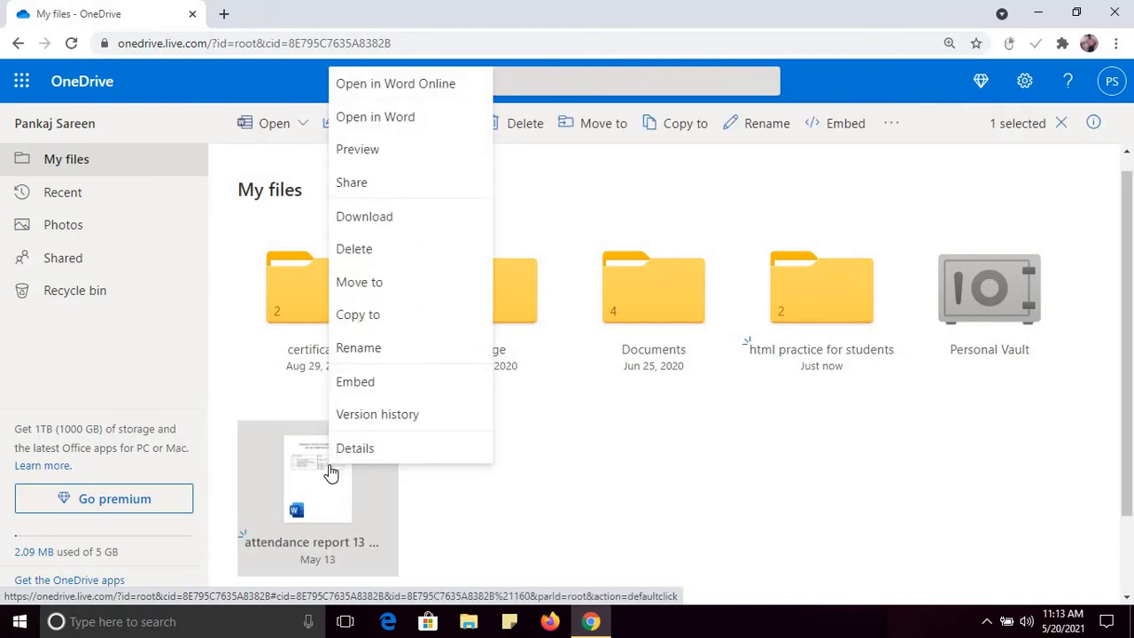
pyautogui.click(393, 283)
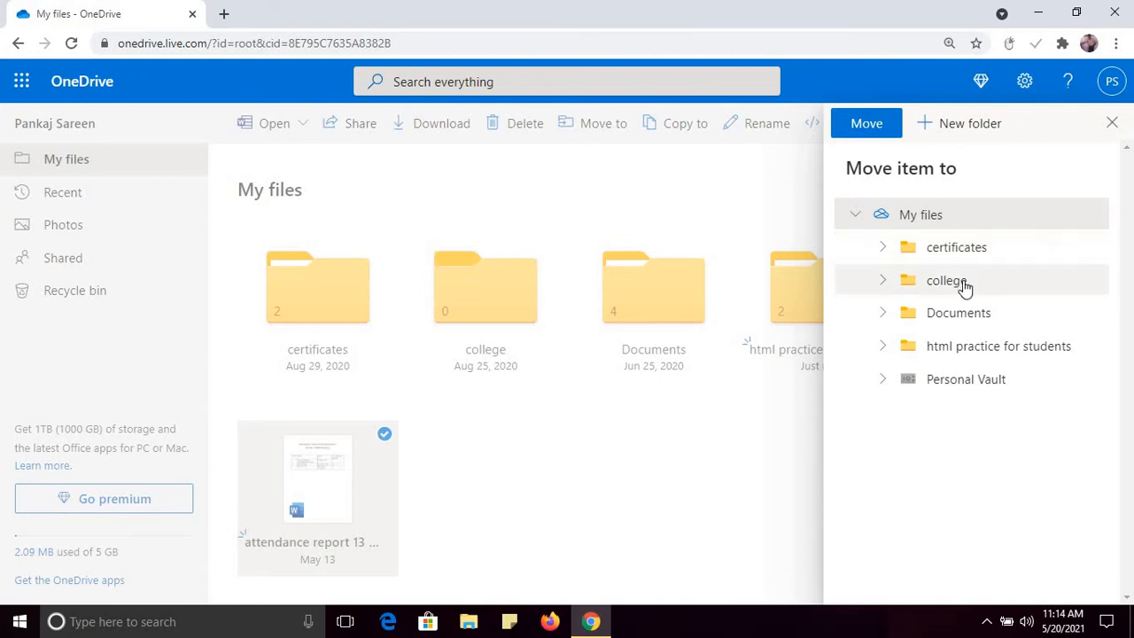
pyautogui.click(937, 222)
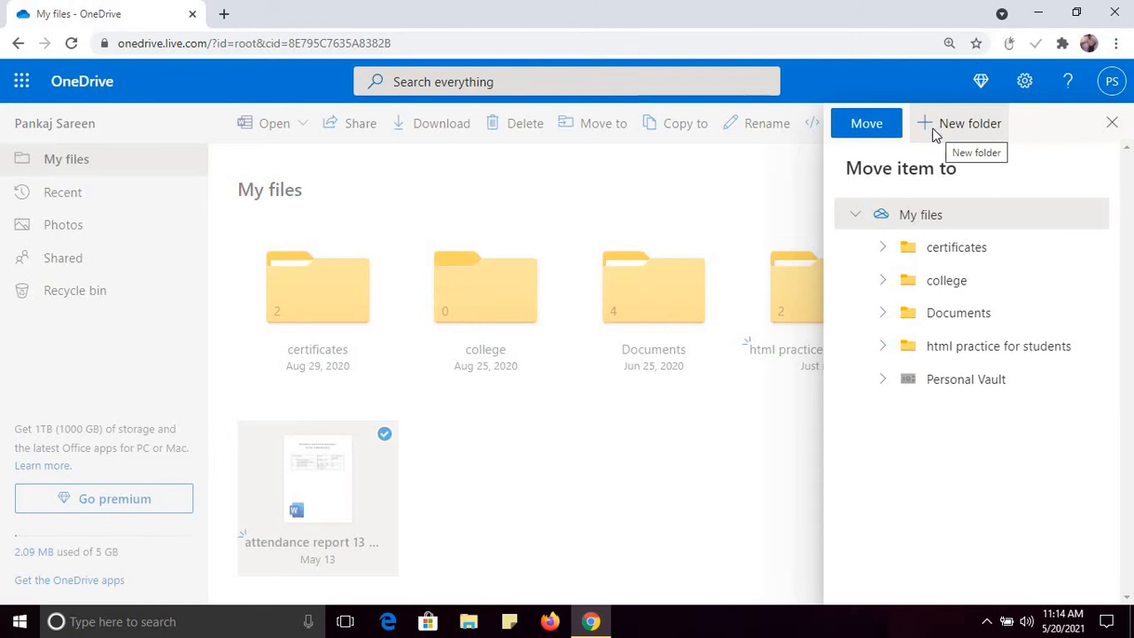
pyautogui.click(934, 133)
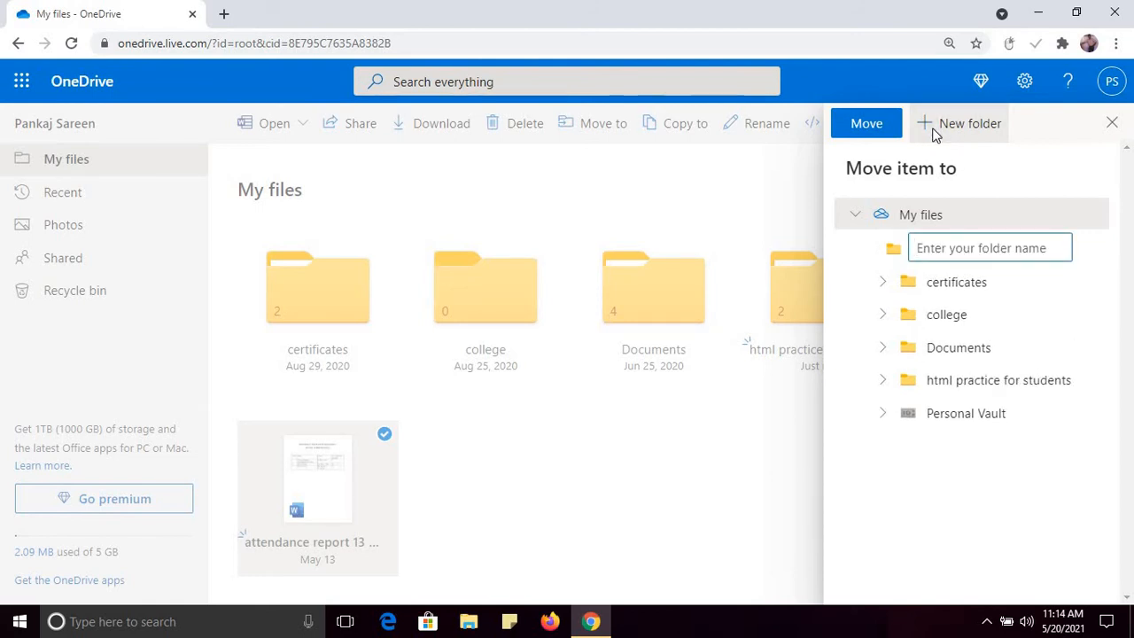
pyautogui.write('My')
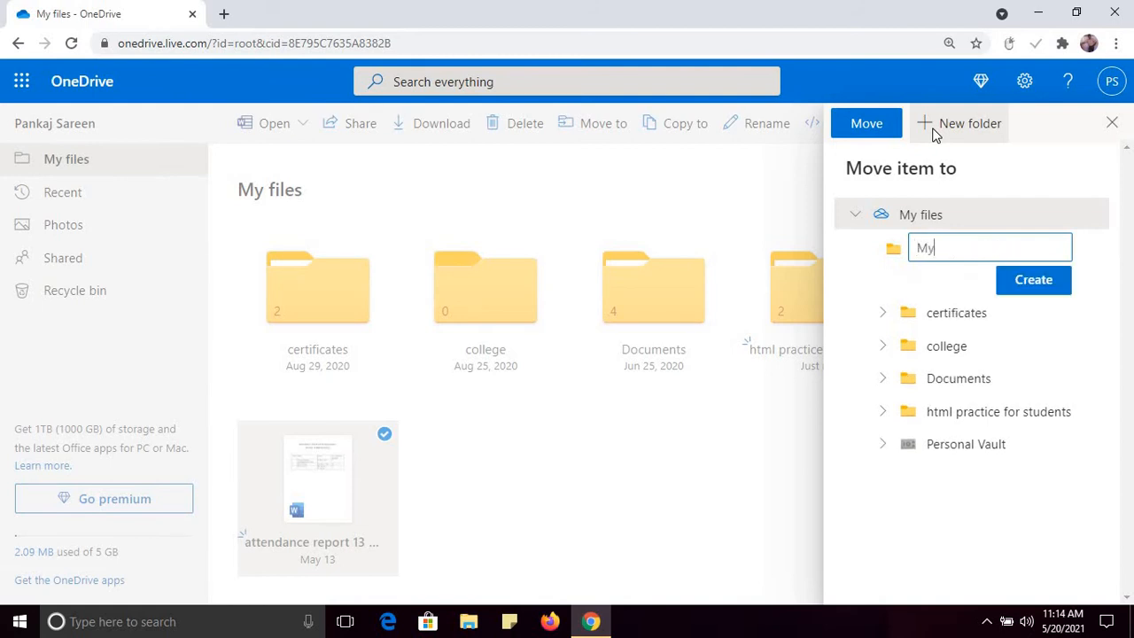
pyautogui.write(' docs')
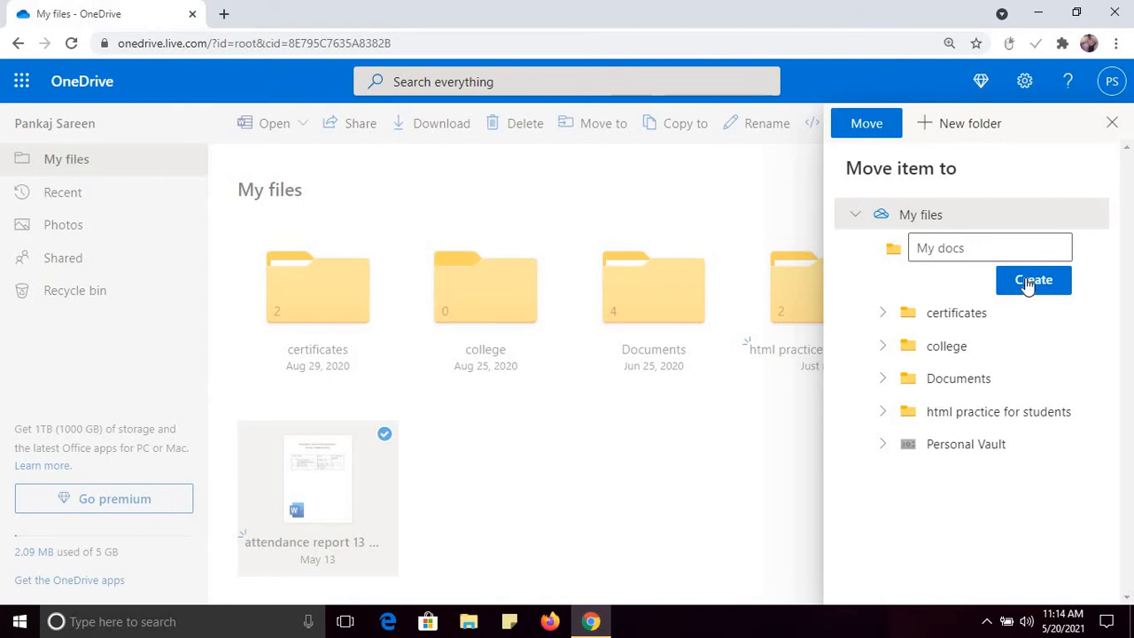
pyautogui.click(1028, 282)
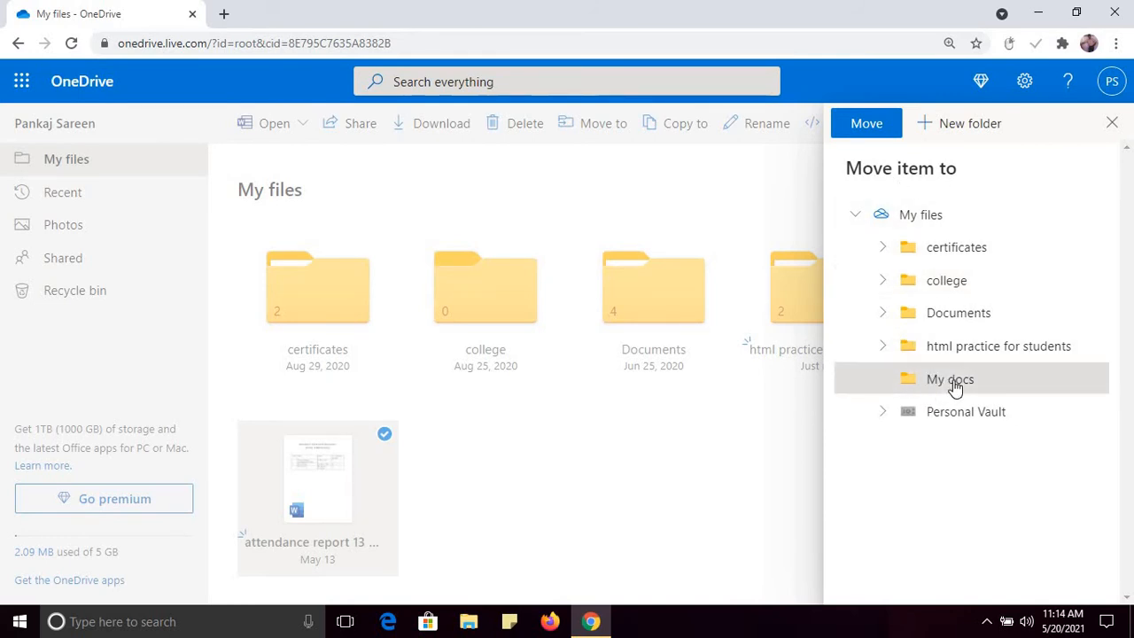
pyautogui.click(867, 131)
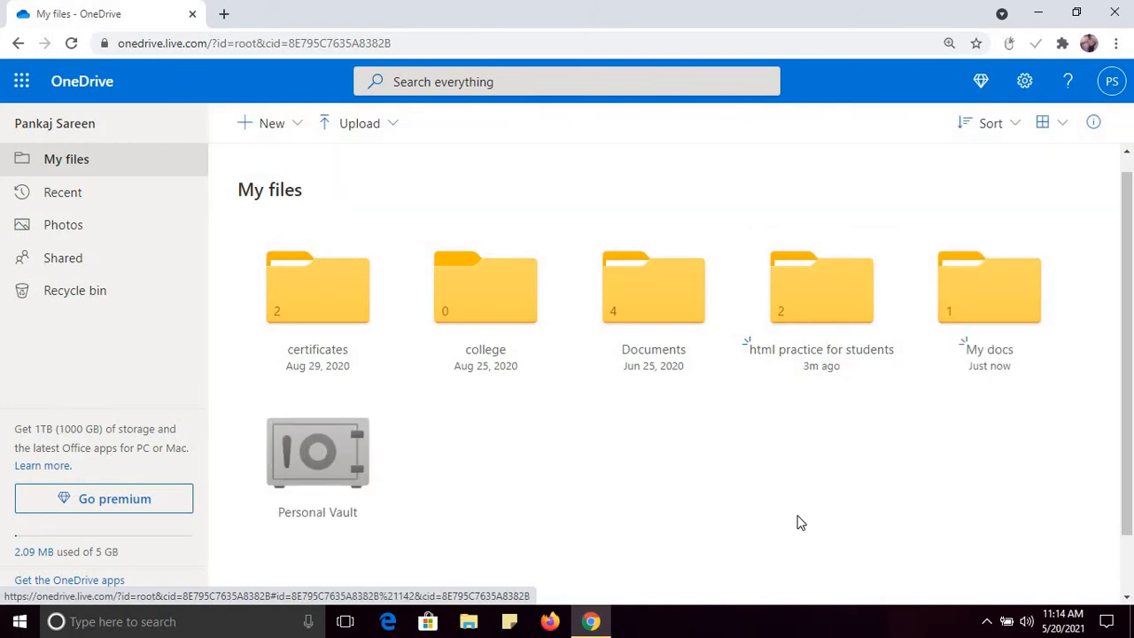
# Step: Open the My docs folder to check the attendance report inside it
pyautogui.click(977, 324)
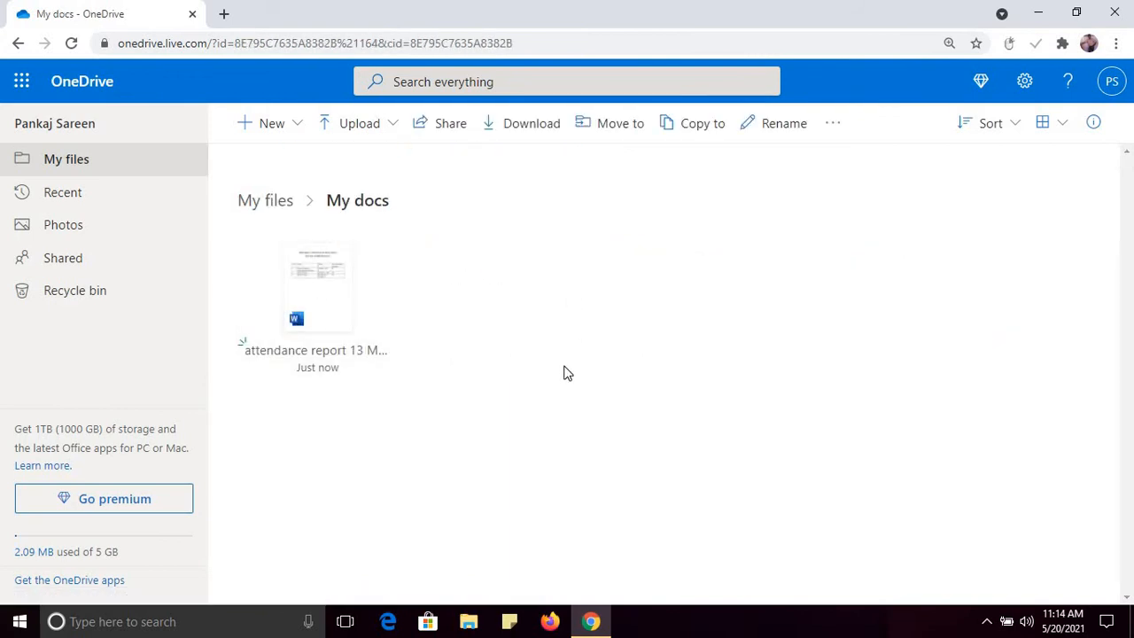
pyautogui.click(278, 202)
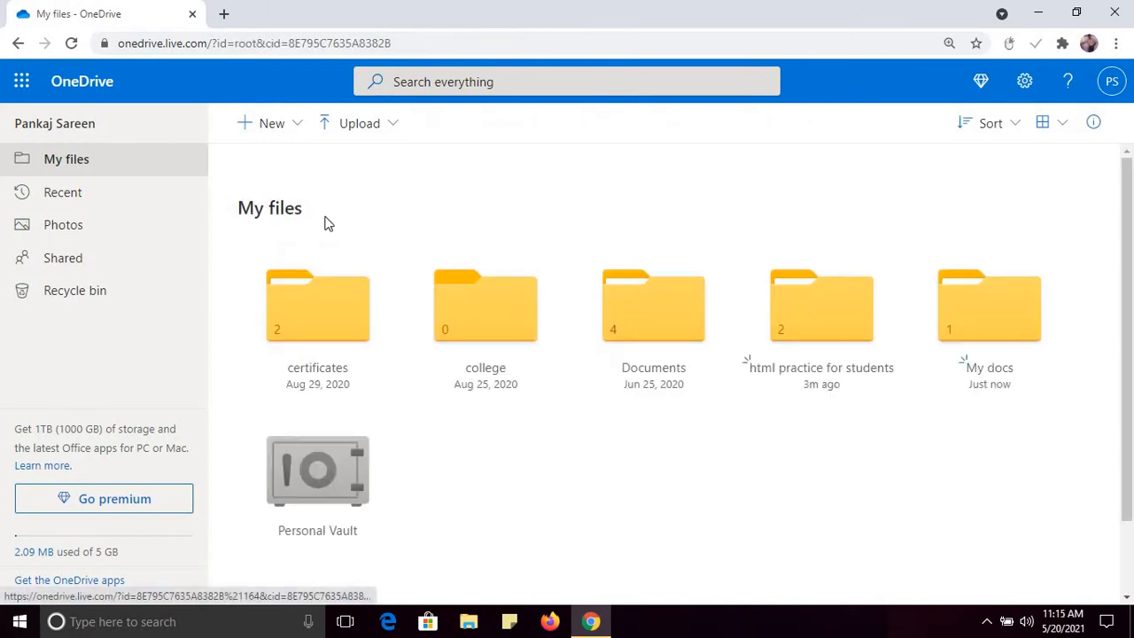
pyautogui.click(1001, 310)
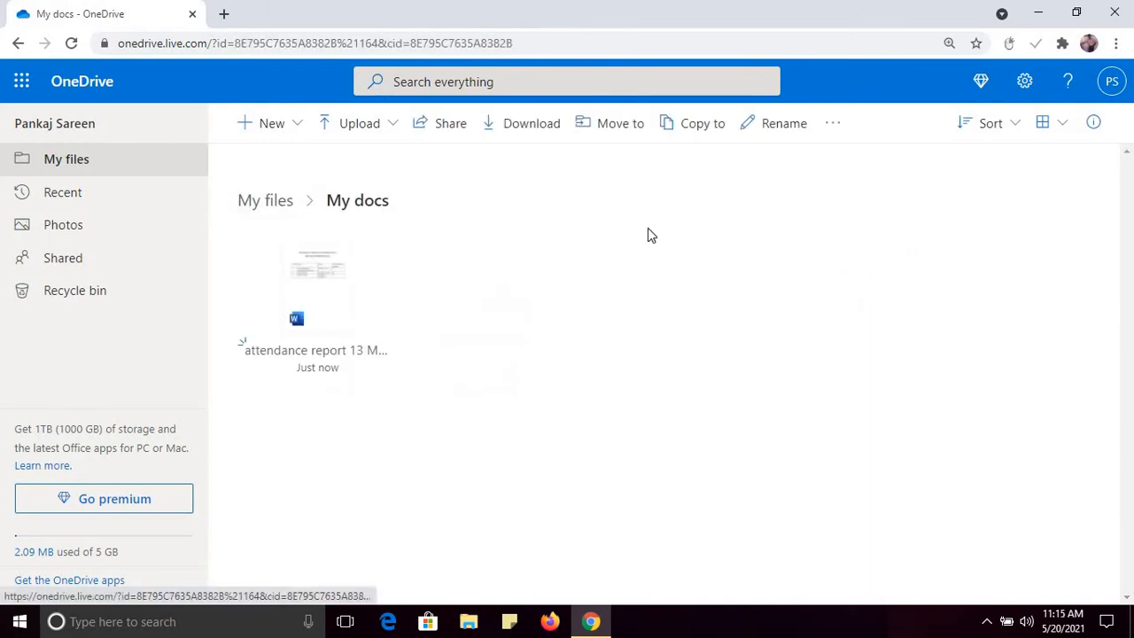
pyautogui.click(391, 131)
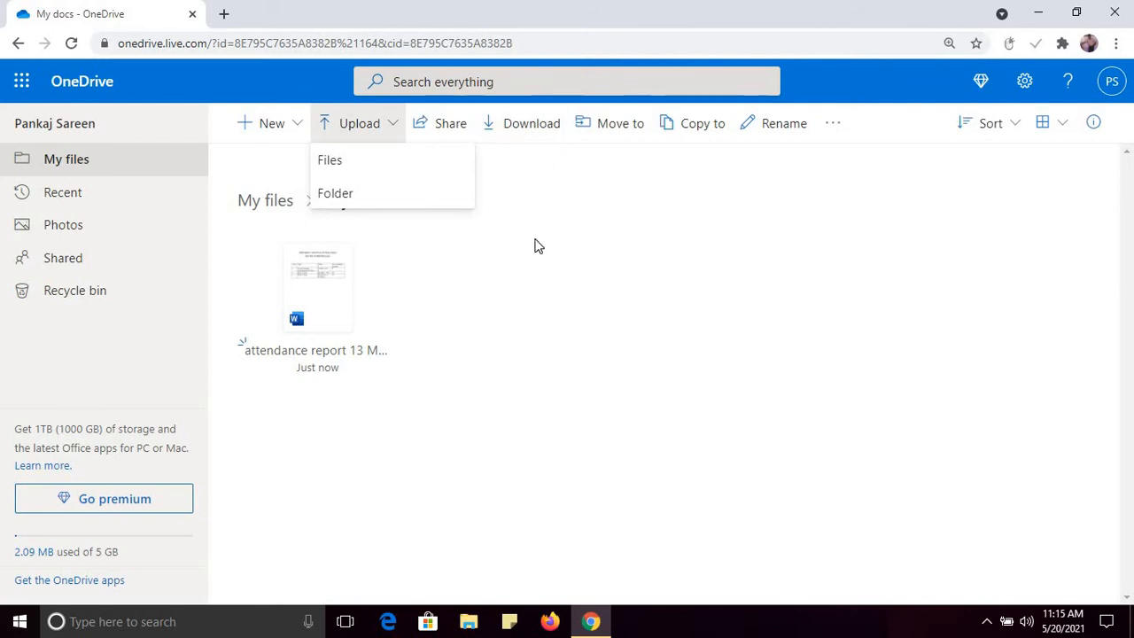
# Step: Switch the view to list and back to tiles, then return to My files
pyautogui.click(1064, 124)
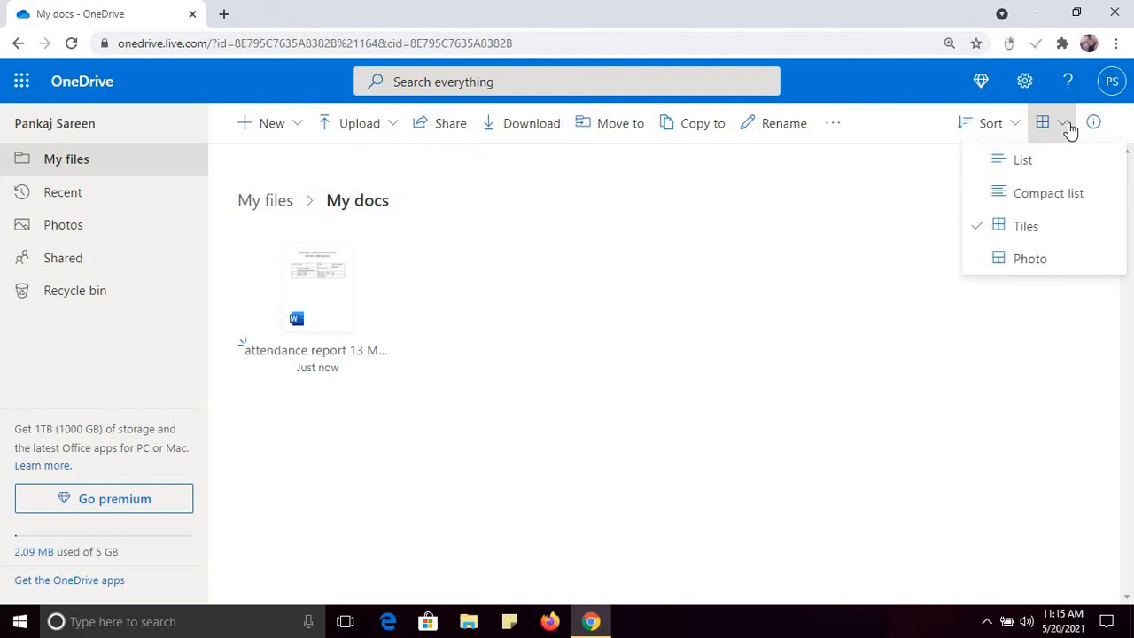
pyautogui.click(1028, 161)
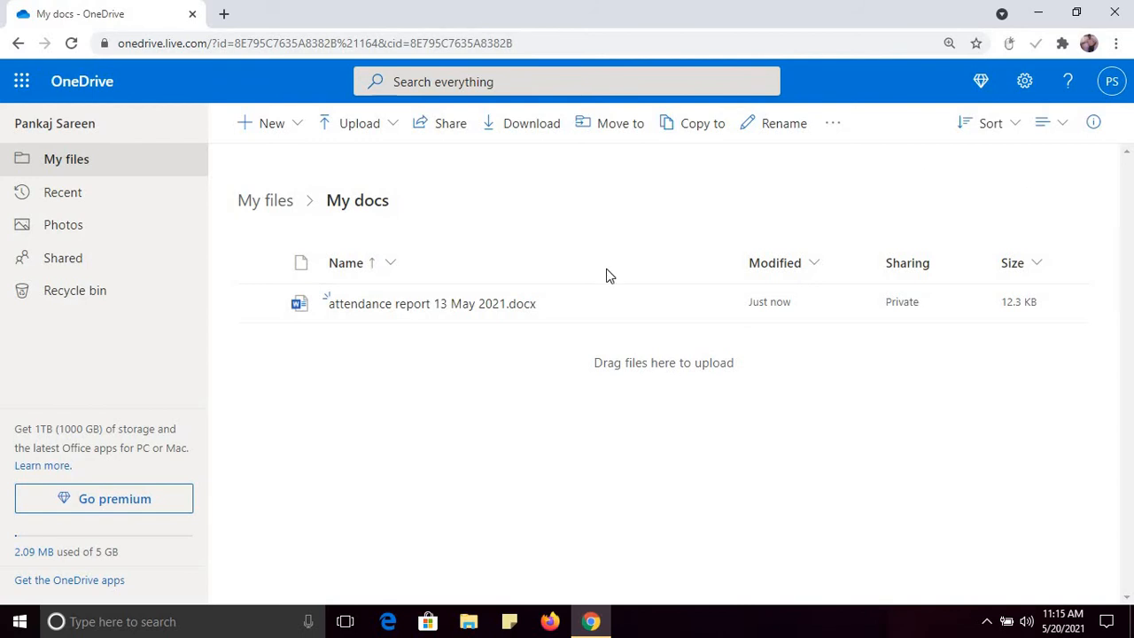
pyautogui.click(1063, 124)
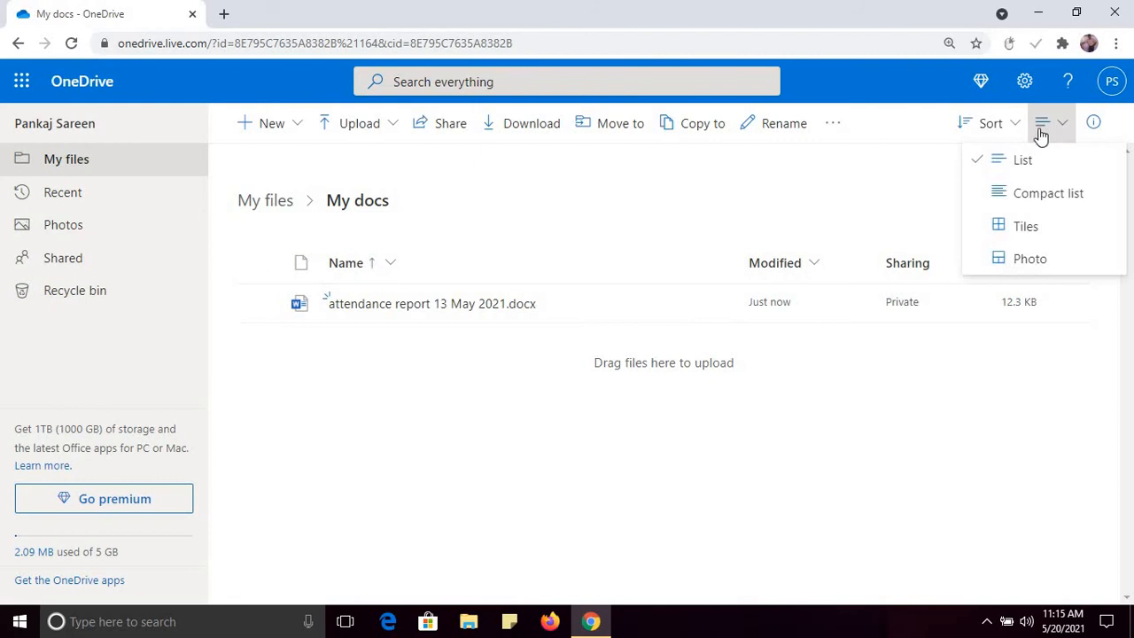
pyautogui.click(1019, 228)
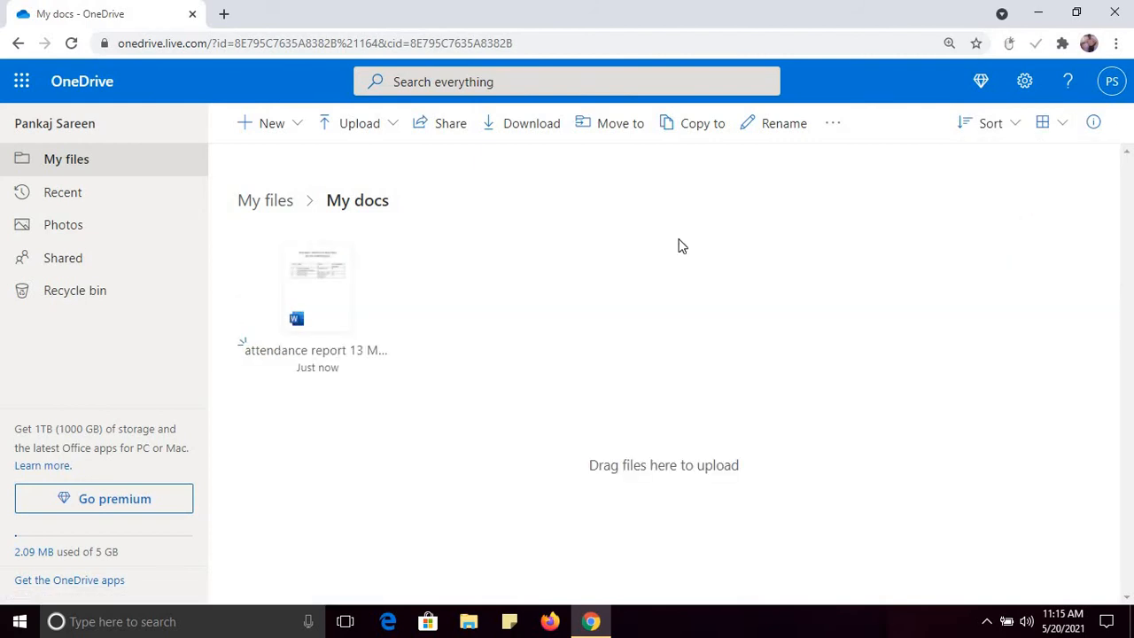
pyautogui.click(279, 211)
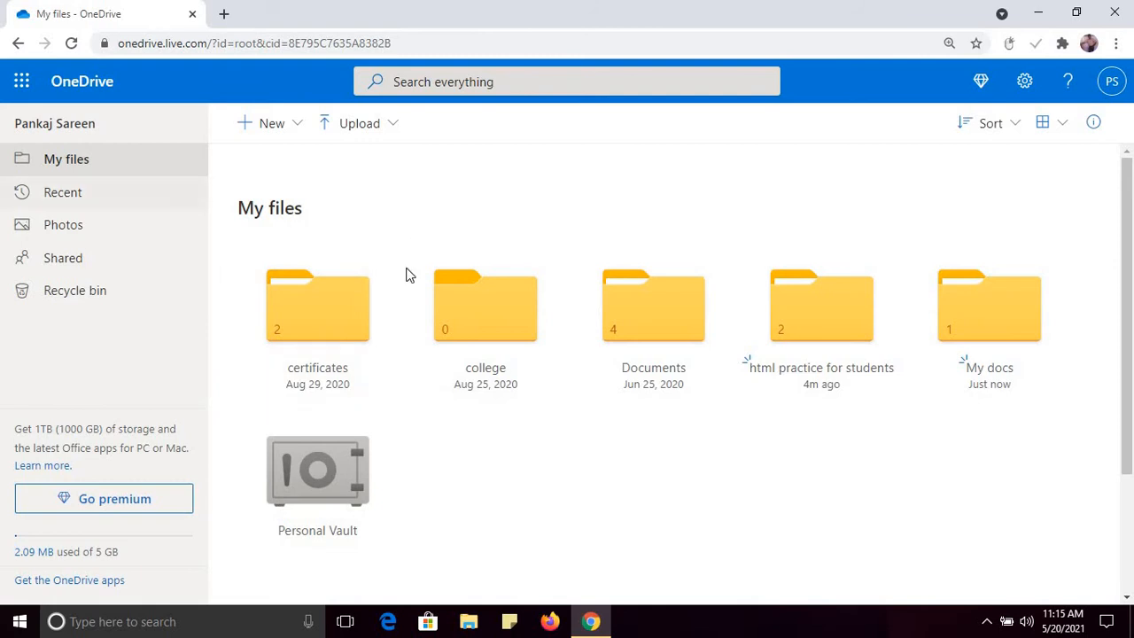
pyautogui.click(70, 201)
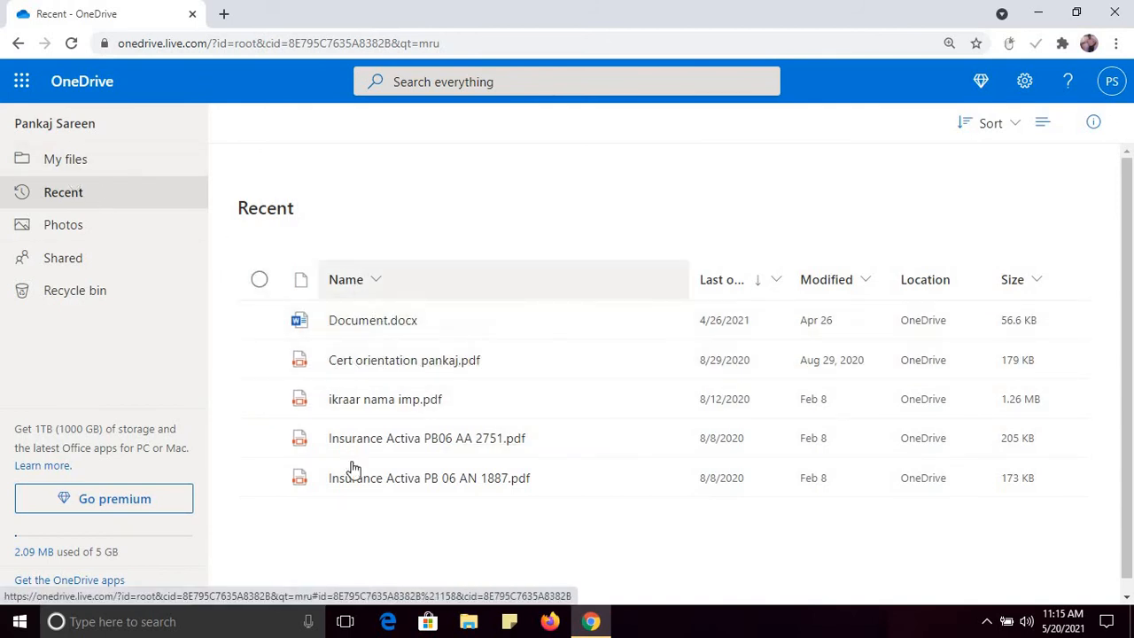
pyautogui.click(66, 177)
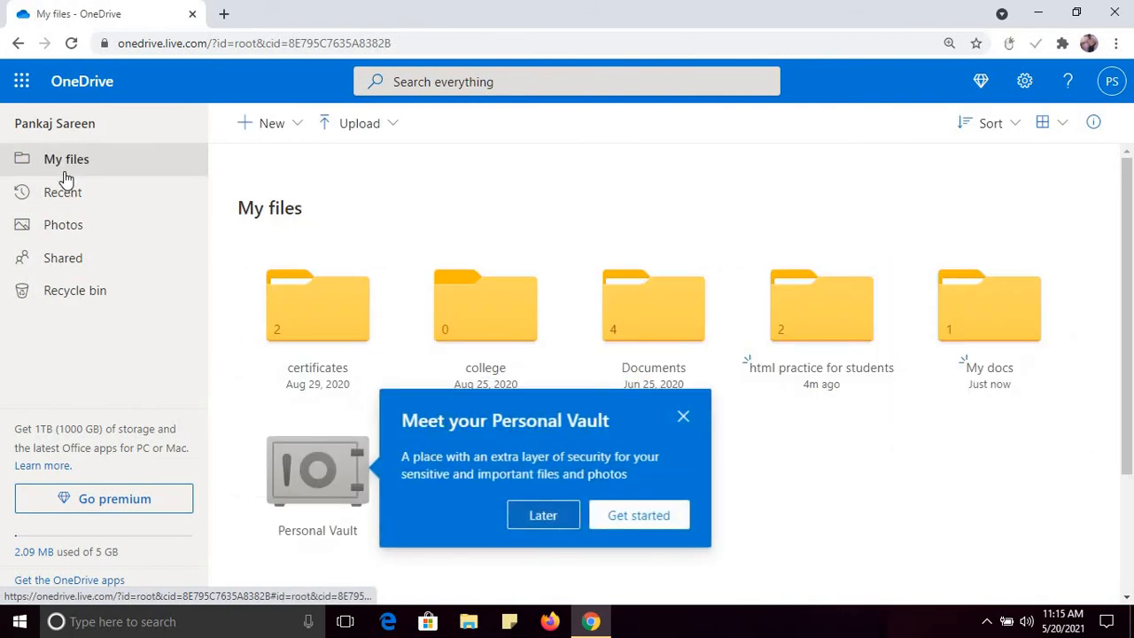
pyautogui.click(683, 417)
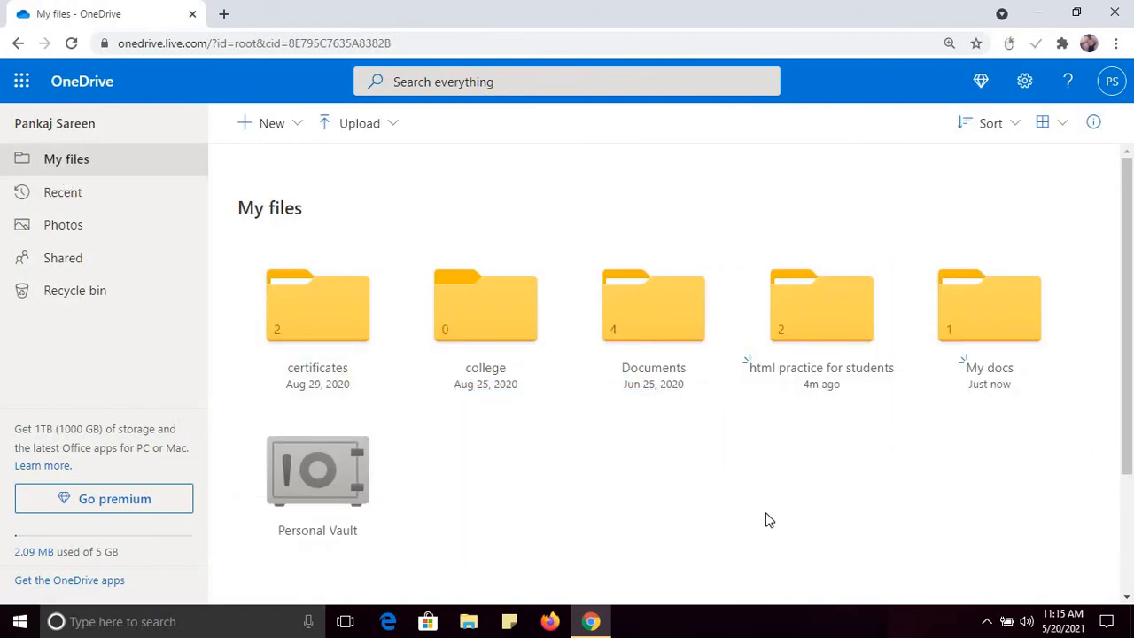
pyautogui.click(818, 307)
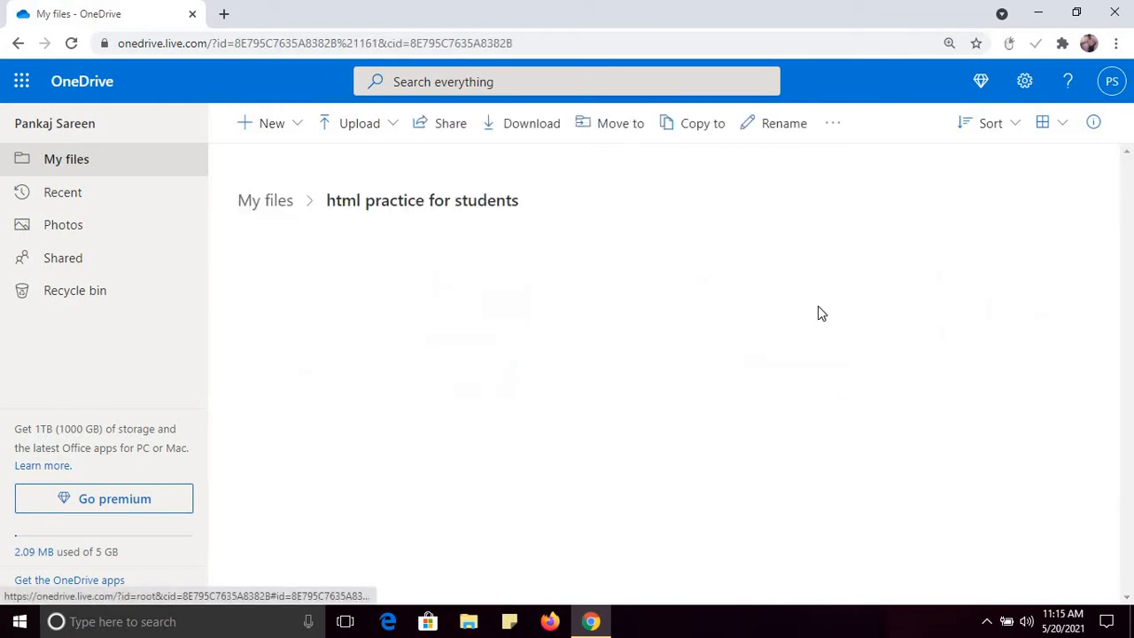
pyautogui.click(62, 167)
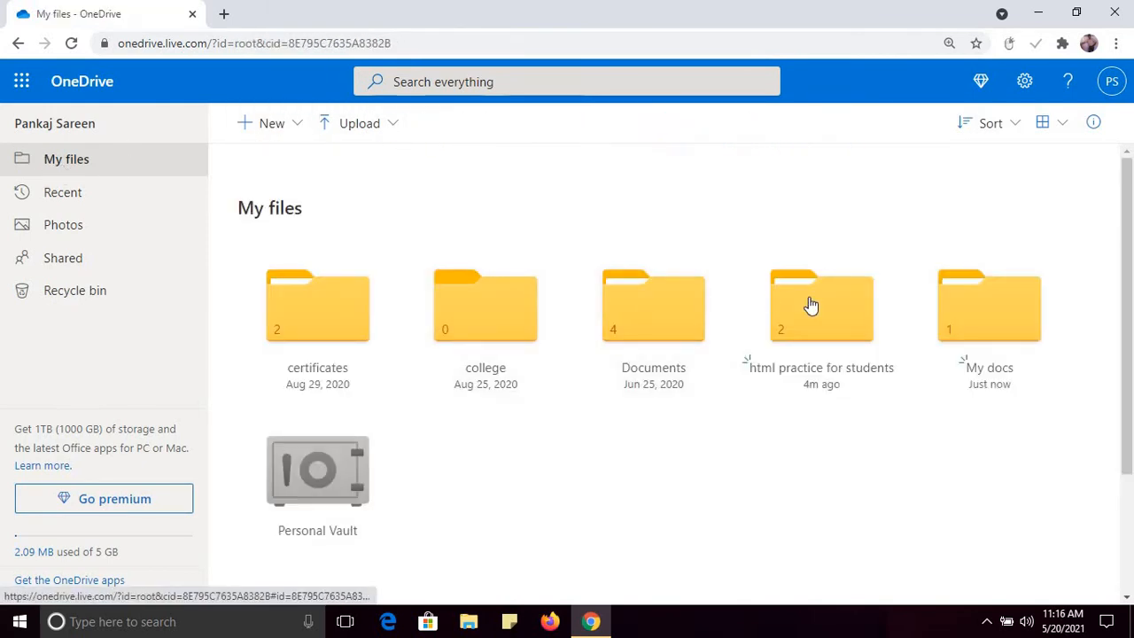
# Step: Delete the 'html practice for students' folder, verify it in the Recycle bin, and return to My files
pyautogui.rightClick(811, 306)
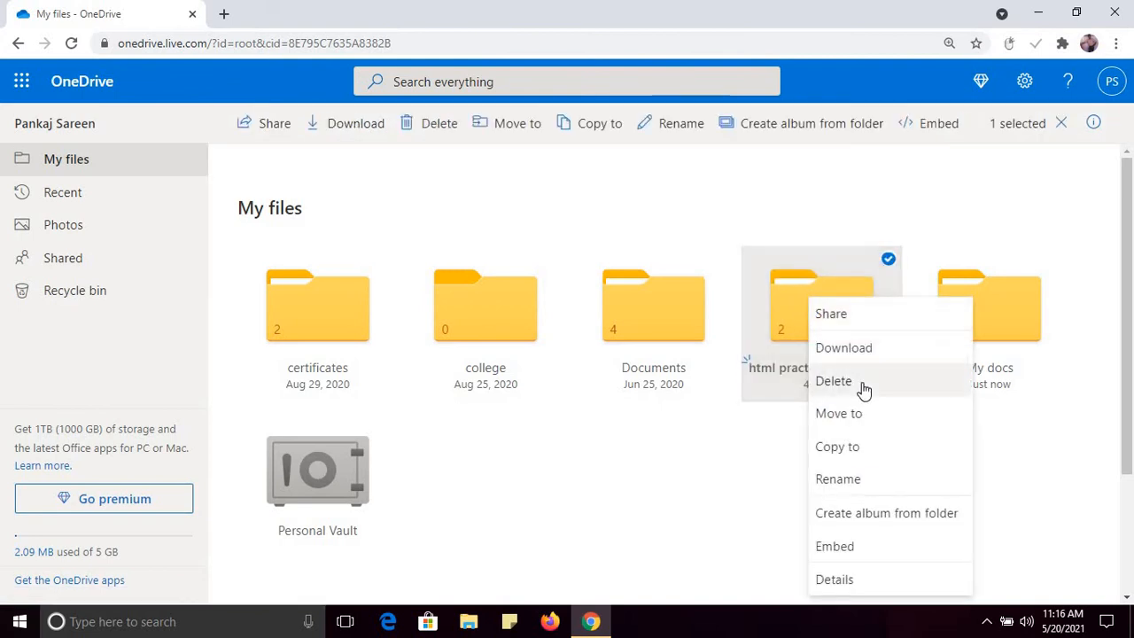
pyautogui.click(834, 381)
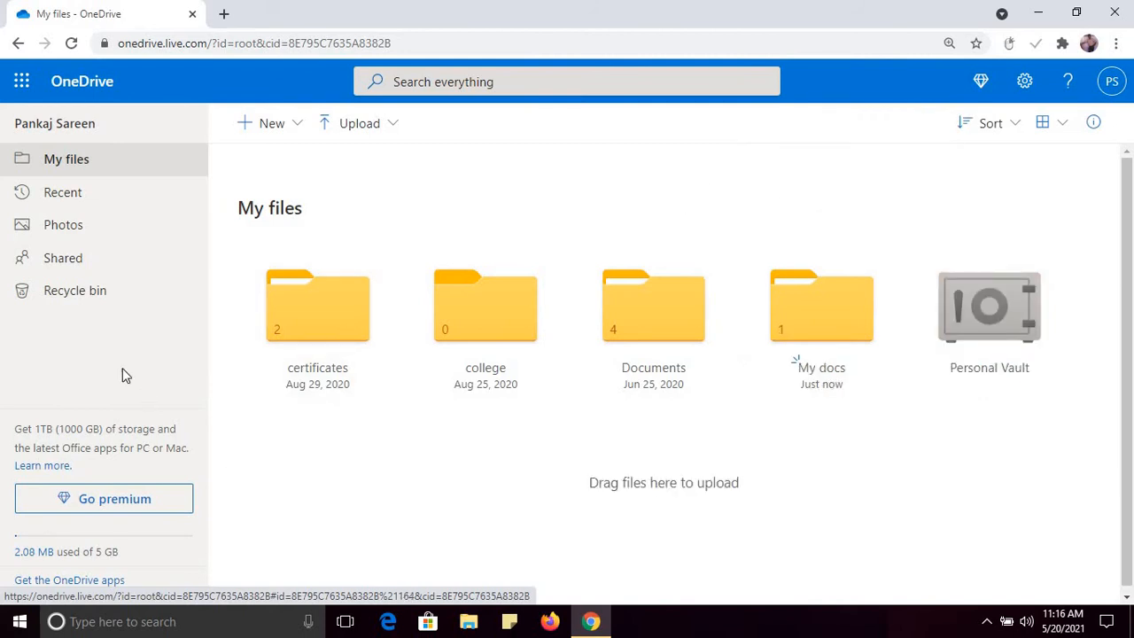
pyautogui.click(86, 306)
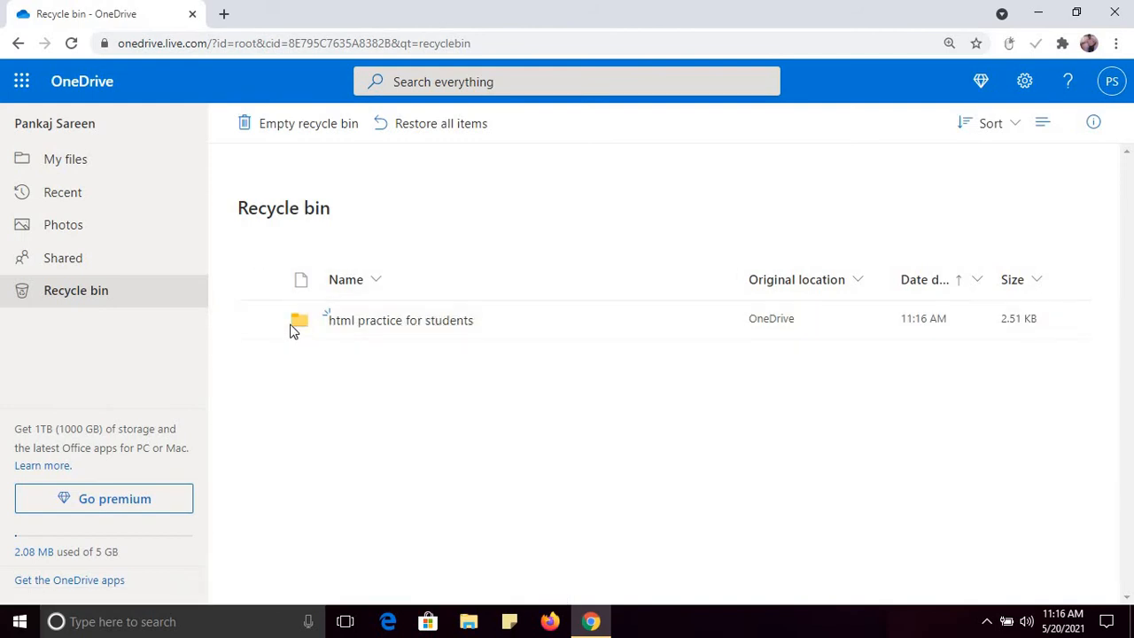
pyautogui.click(259, 320)
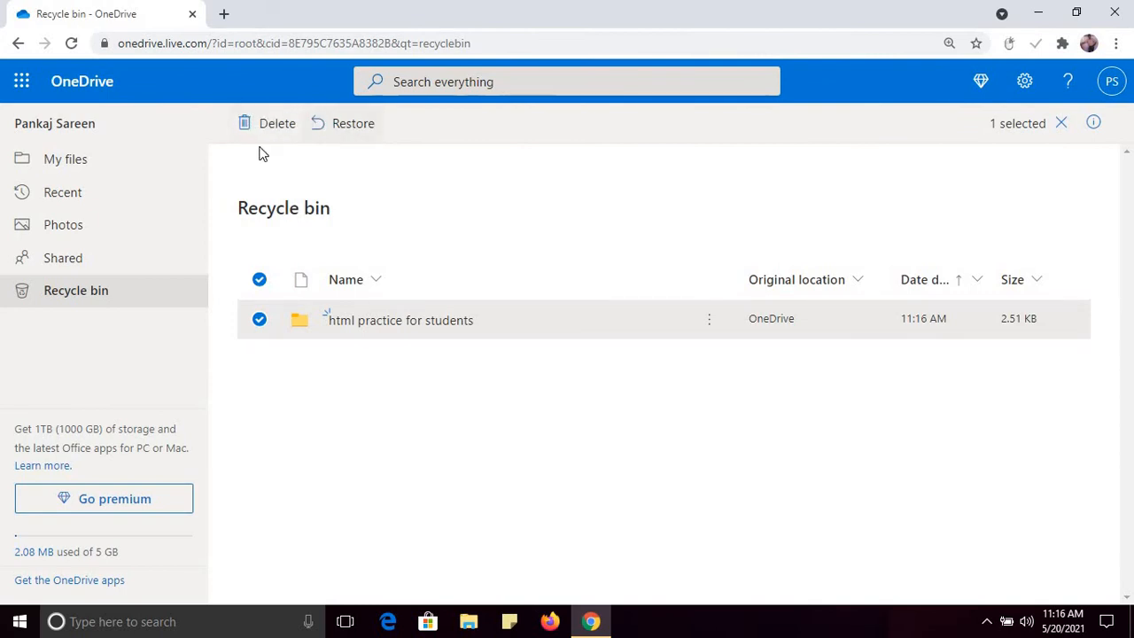
pyautogui.click(99, 166)
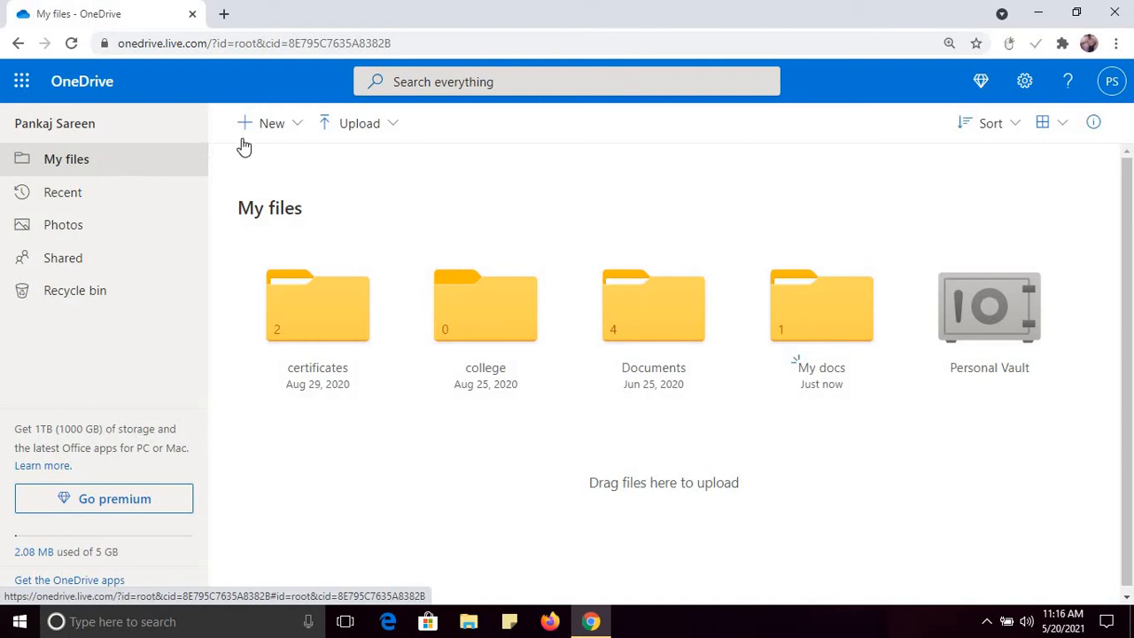
# Step: Create a new blank Word document, Document1, from the New menu
pyautogui.click(299, 140)
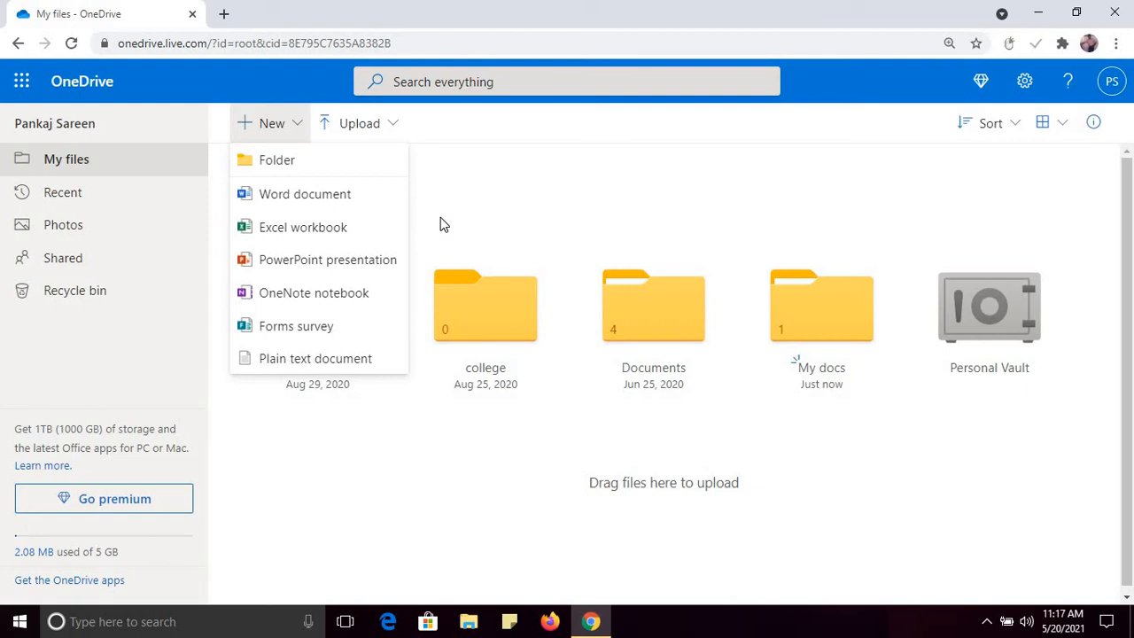
pyautogui.click(321, 208)
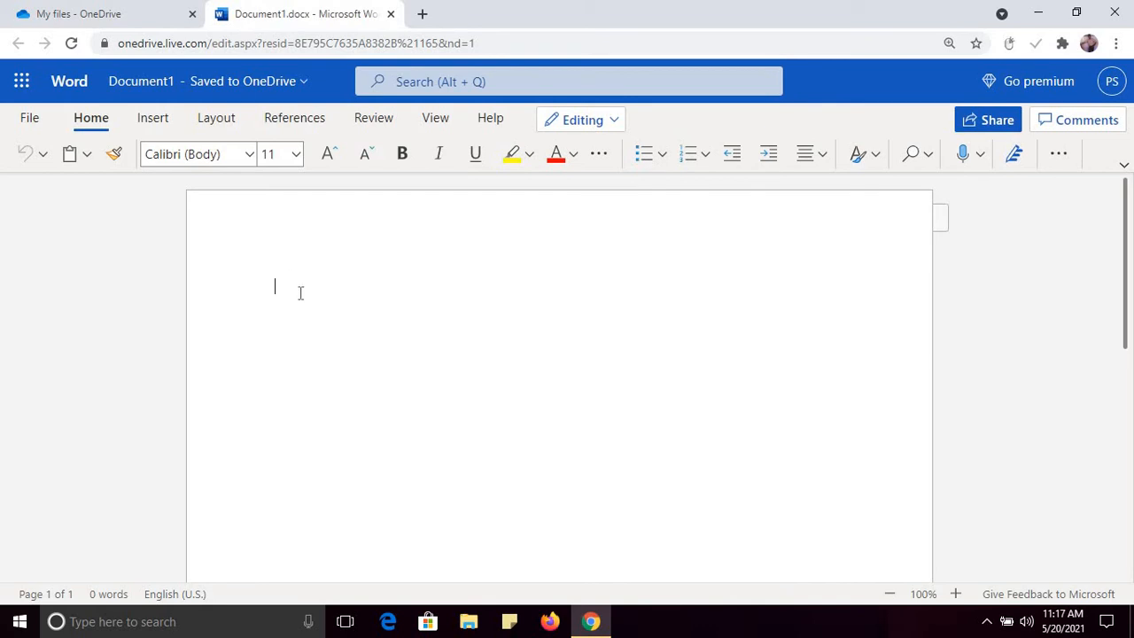
# Step: Insert a 3-column, 4-row table into Document1
pyautogui.hotkey('alt', '`')
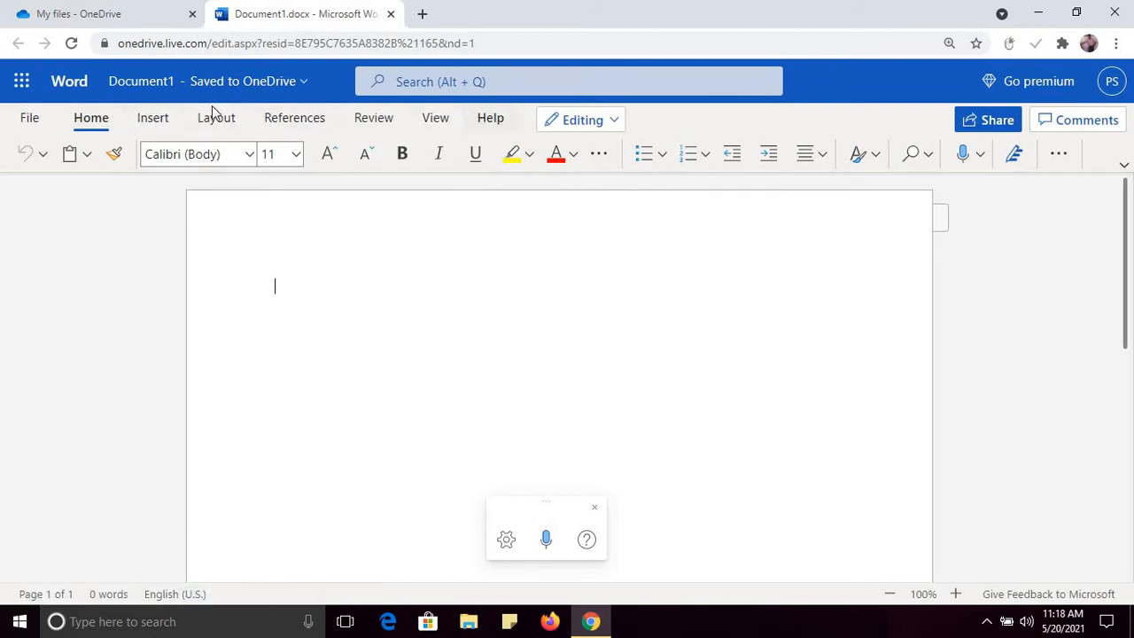
pyautogui.click(158, 124)
pyautogui.click(193, 158)
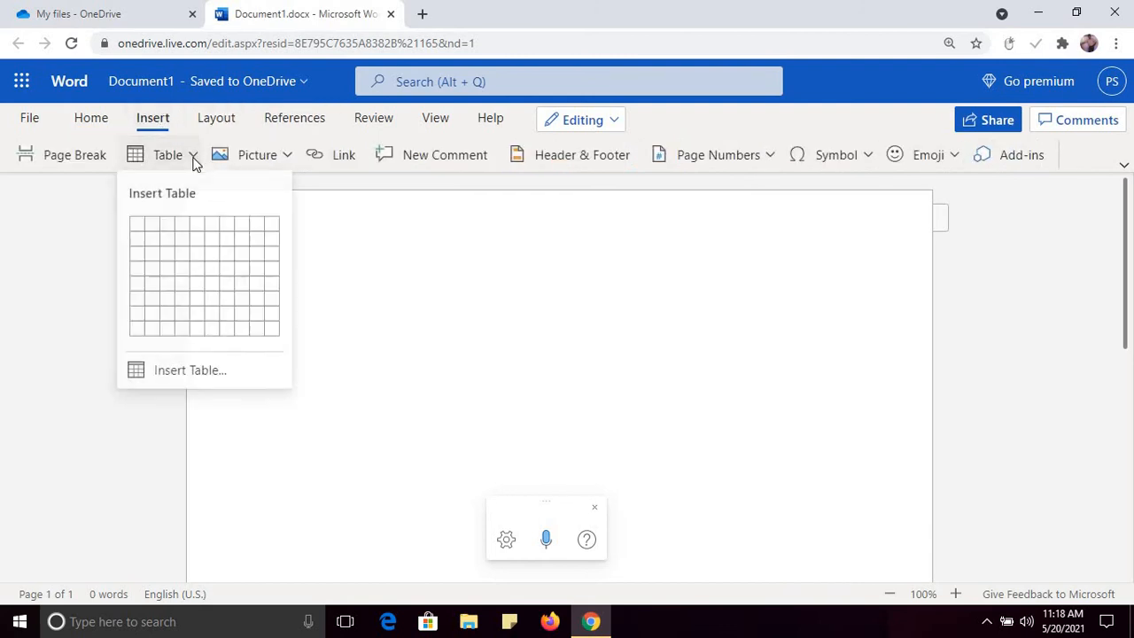
pyautogui.click(169, 274)
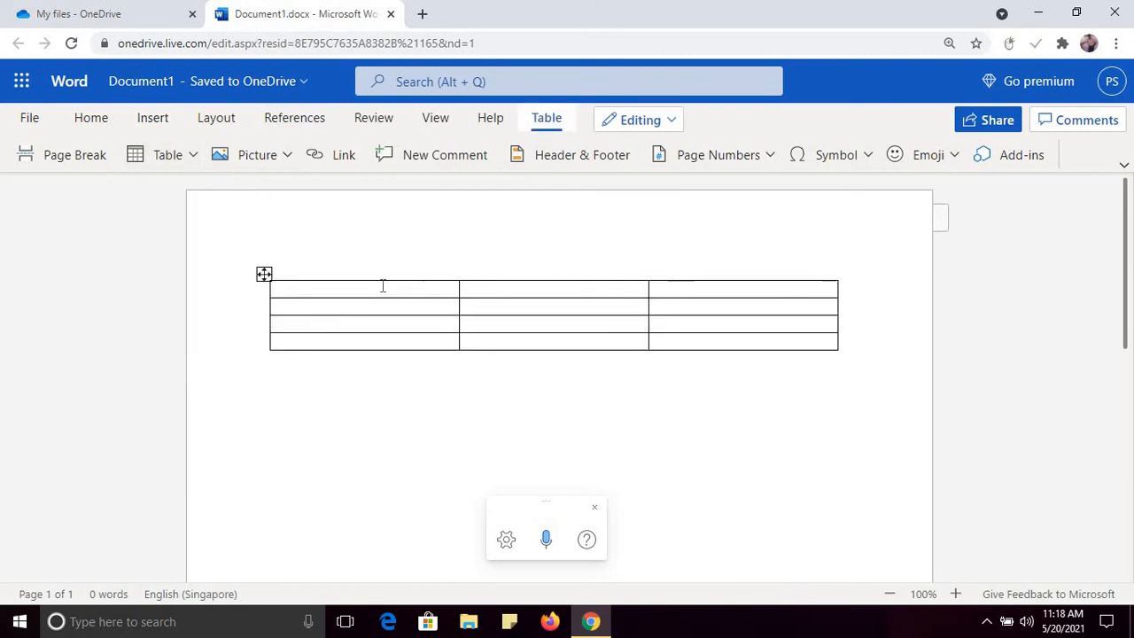
# Step: Fill the table's header row with S.No, Name and Marks
pyautogui.write('S.No')
pyautogui.press('Tab')
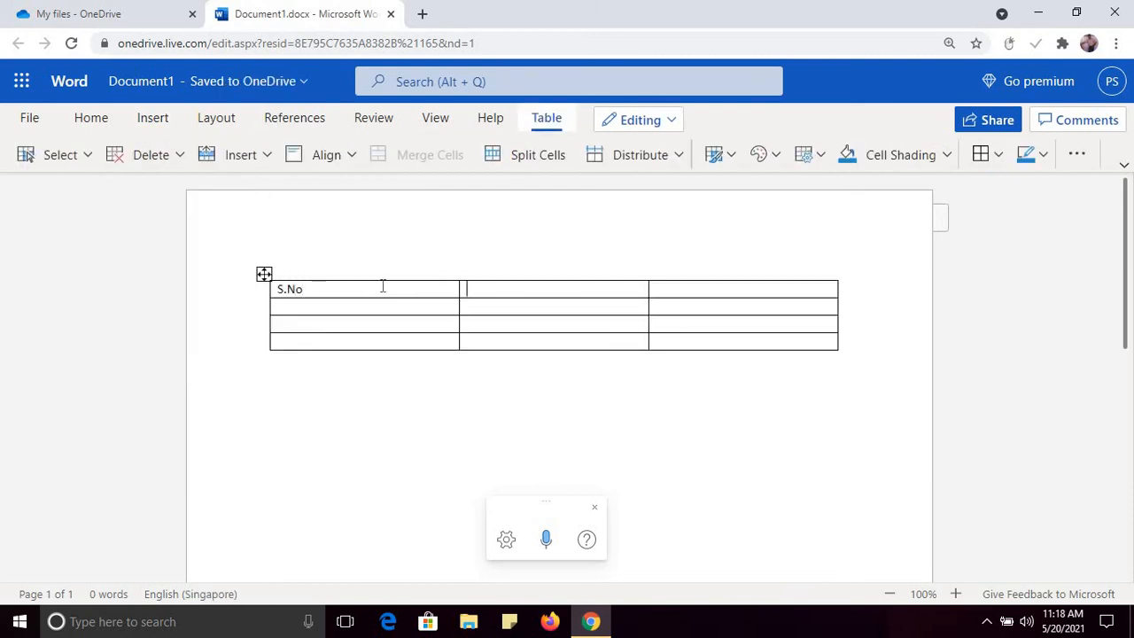
pyautogui.write('Name')
pyautogui.press('Tab')
pyautogui.write('Ma')
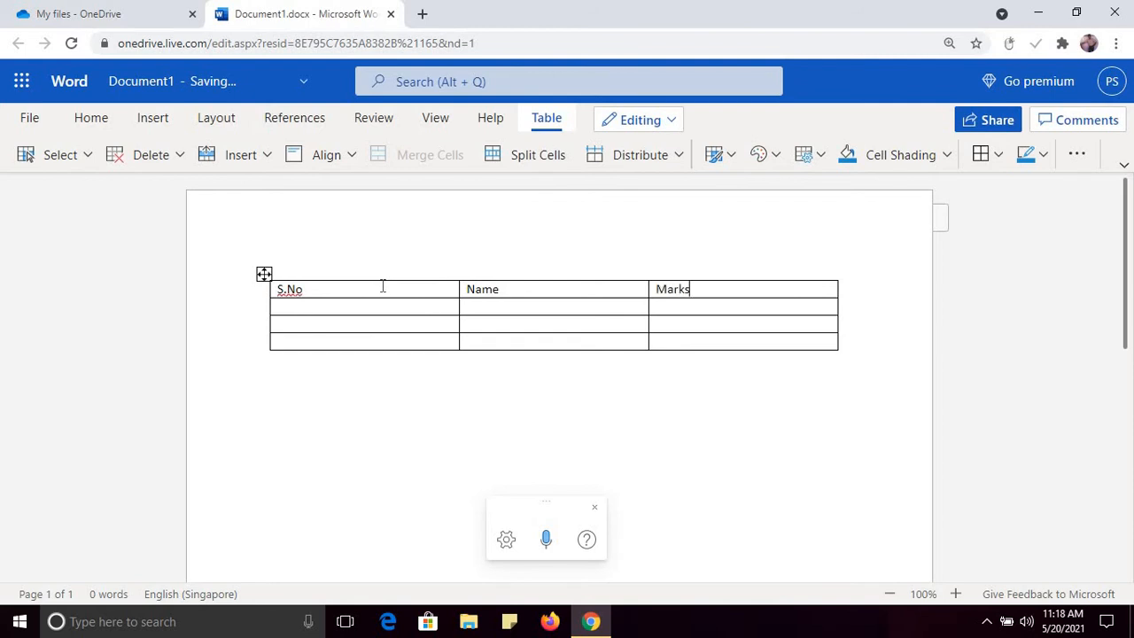
pyautogui.press('Tab')
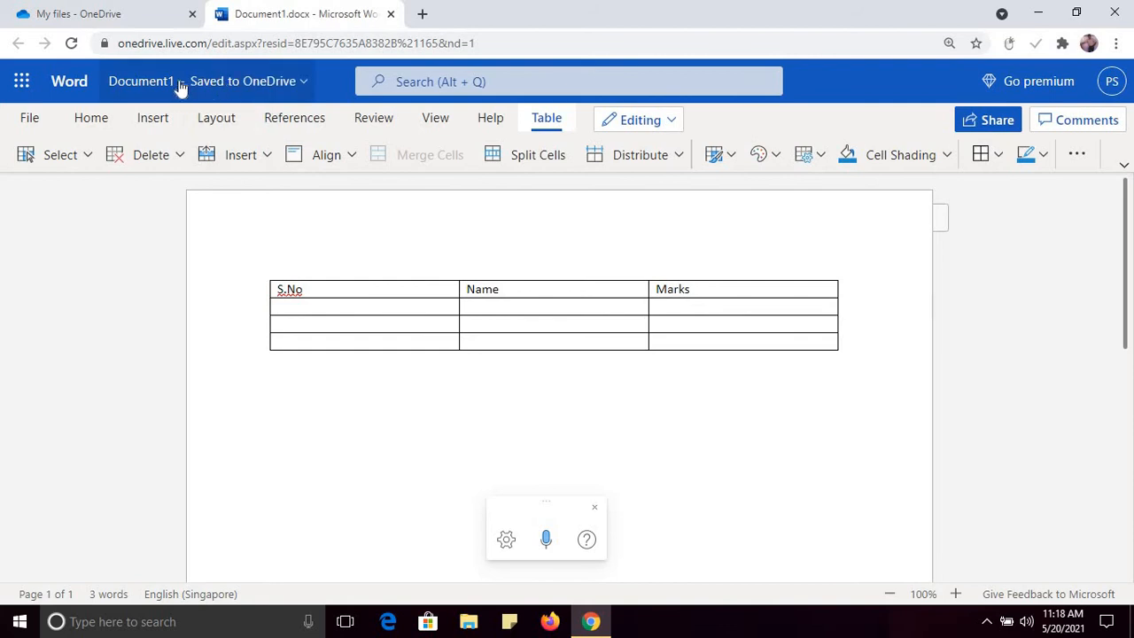
# Step: Change the file name from Document1 to 'Student record'
pyautogui.click(243, 89)
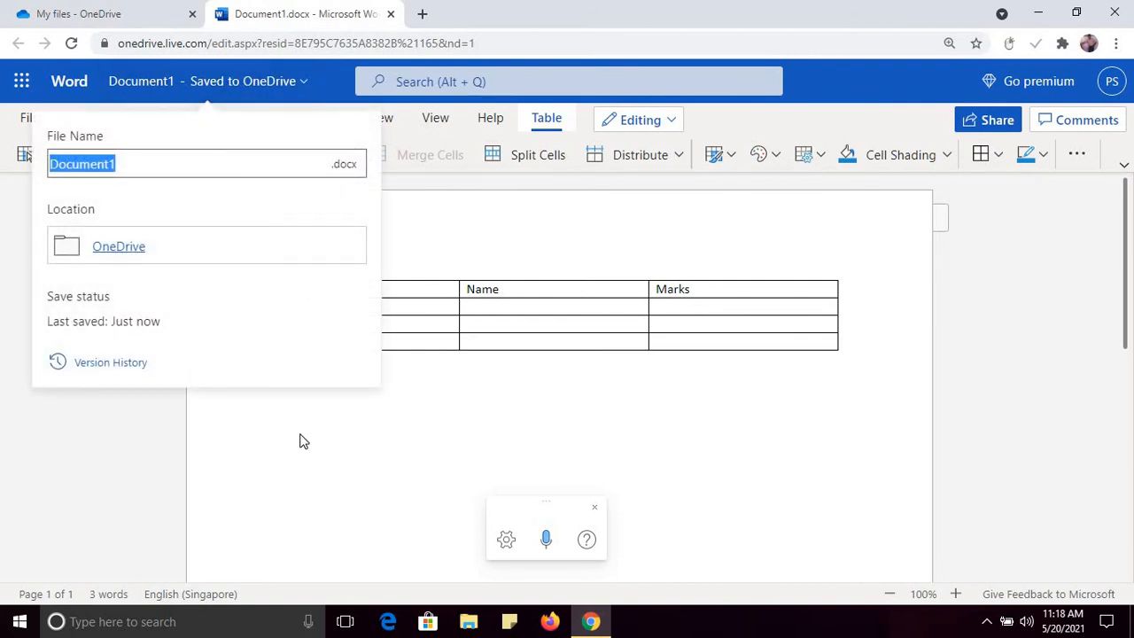
pyautogui.click(300, 442)
pyautogui.click(246, 91)
pyautogui.write('S')
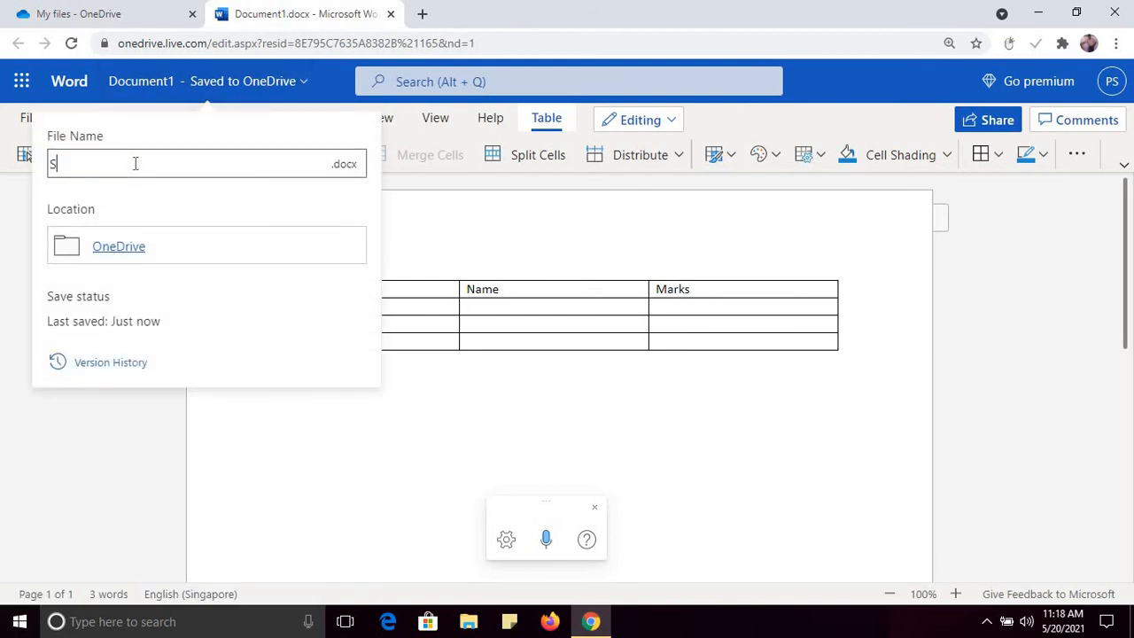
pyautogui.write('tudent teco')
pyautogui.press('BackSpace')
pyautogui.press('BackSpace')
pyautogui.press('BackSpace')
pyautogui.write('ecord')
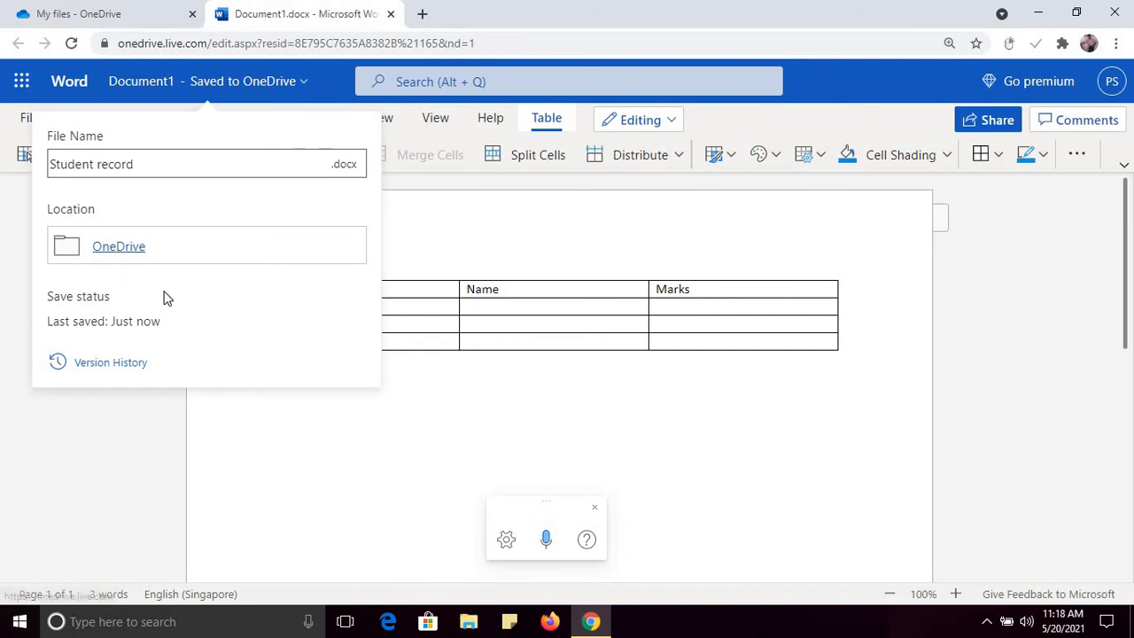
pyautogui.click(462, 457)
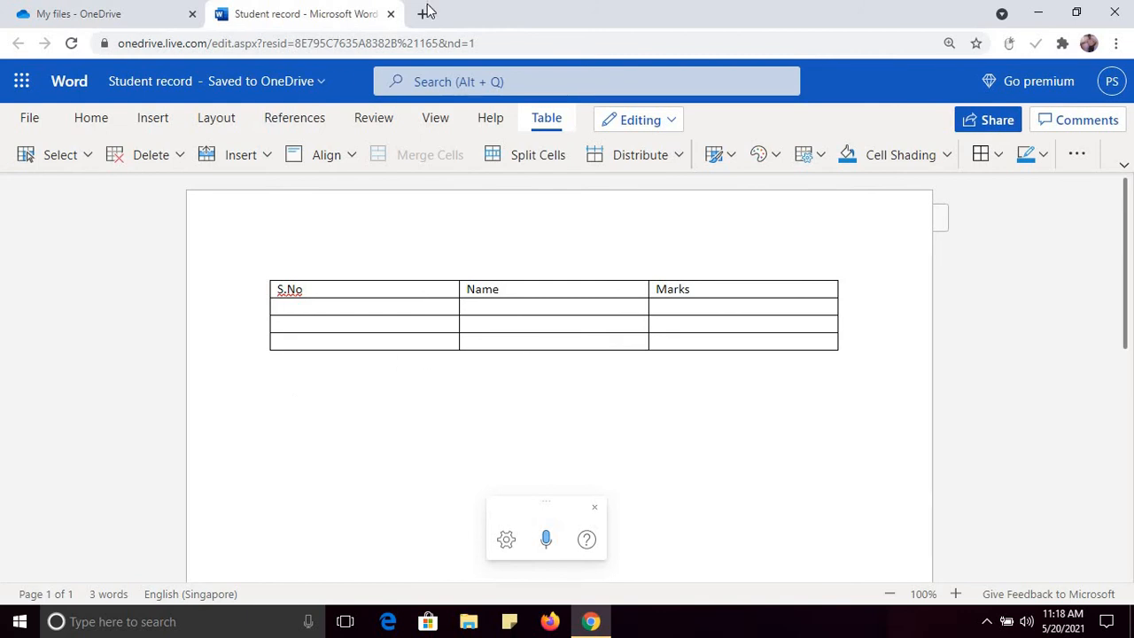
# Step: Close the Word tab, refresh My files, and create a new blank PowerPoint presentation
pyautogui.click(390, 15)
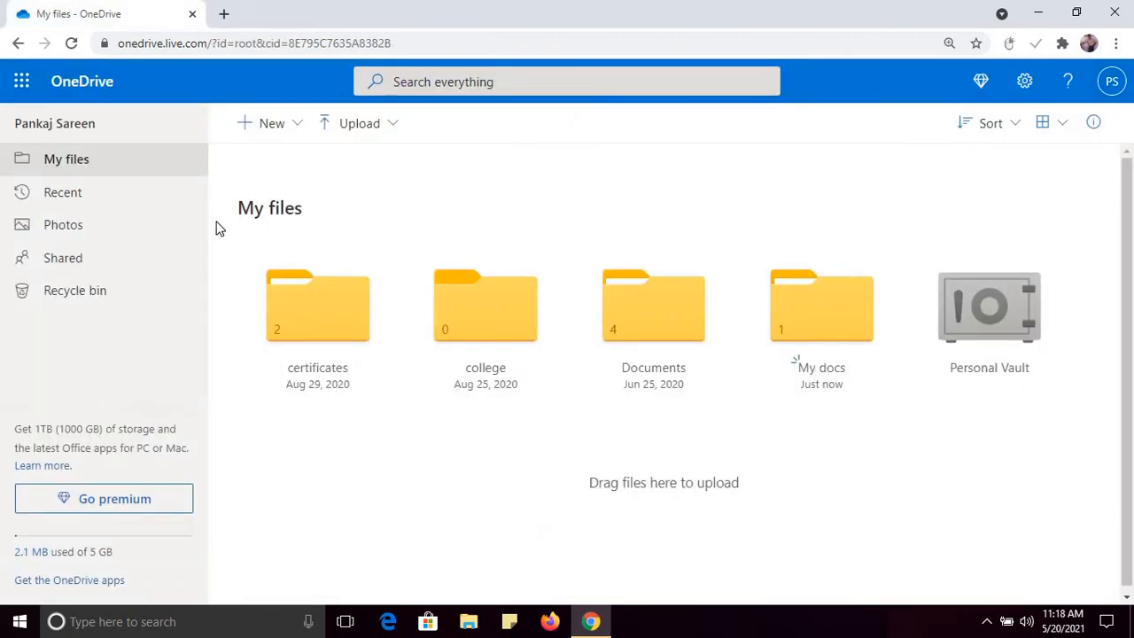
pyautogui.click(71, 43)
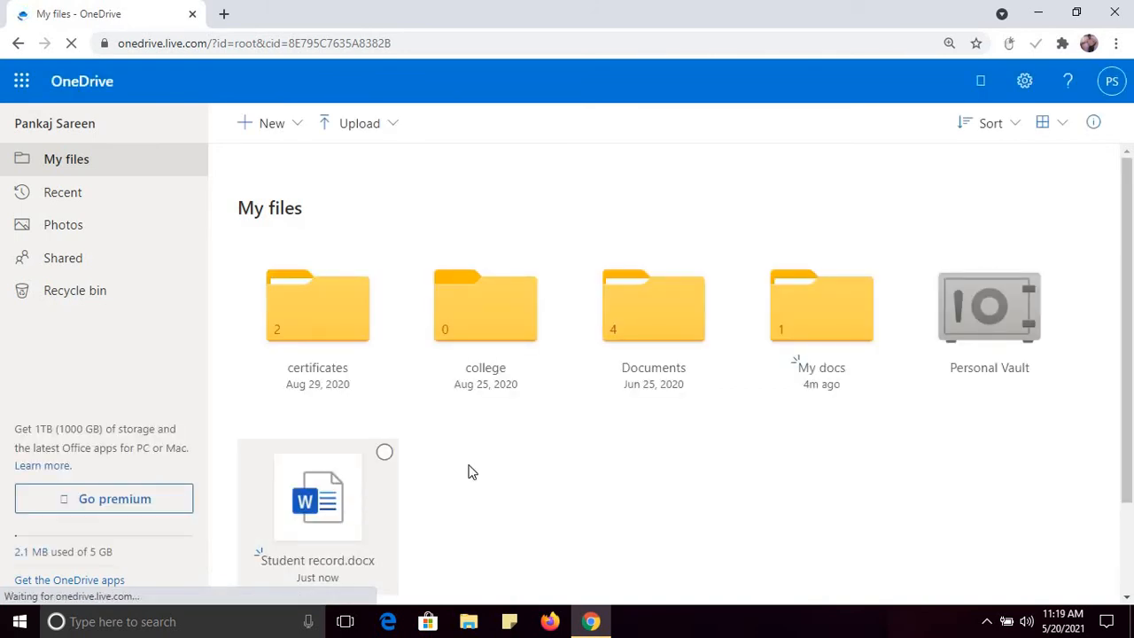
pyautogui.click(300, 133)
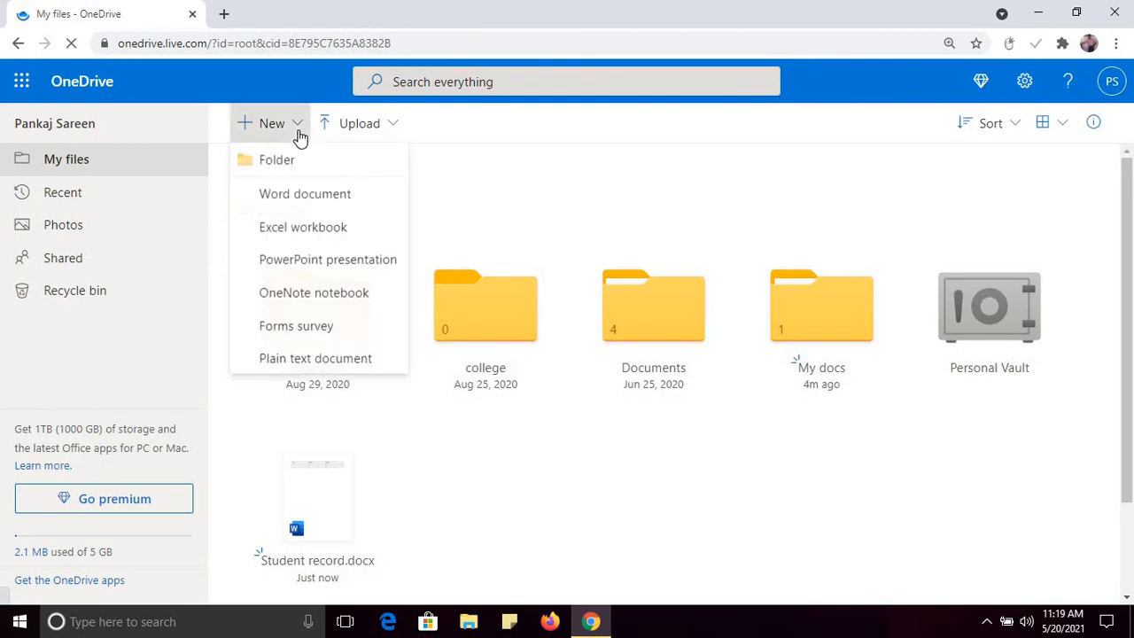
pyautogui.click(326, 262)
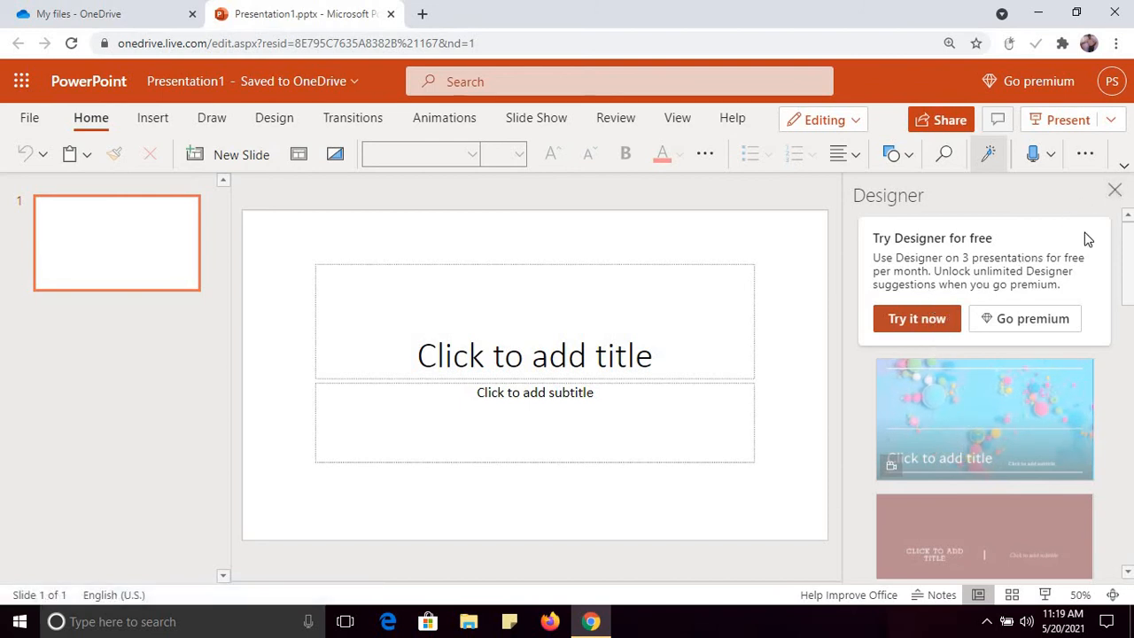
# Step: Dismiss Designer, browse the Draw, Design, Transitions and Animations tabs, then close Presentation1
pyautogui.click(1116, 193)
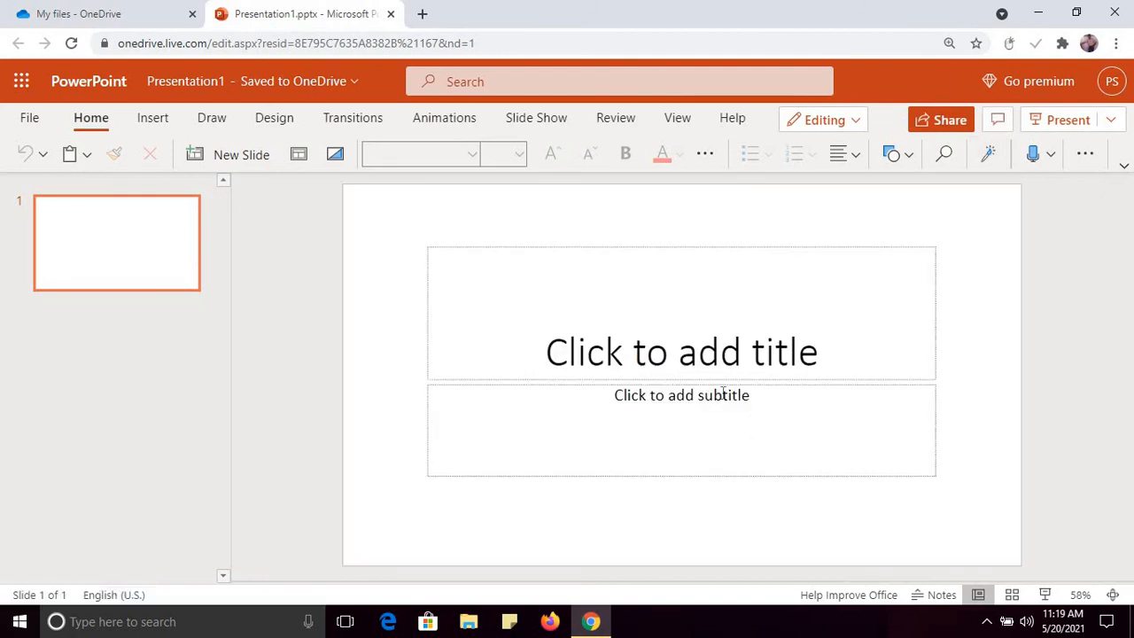
pyautogui.click(557, 359)
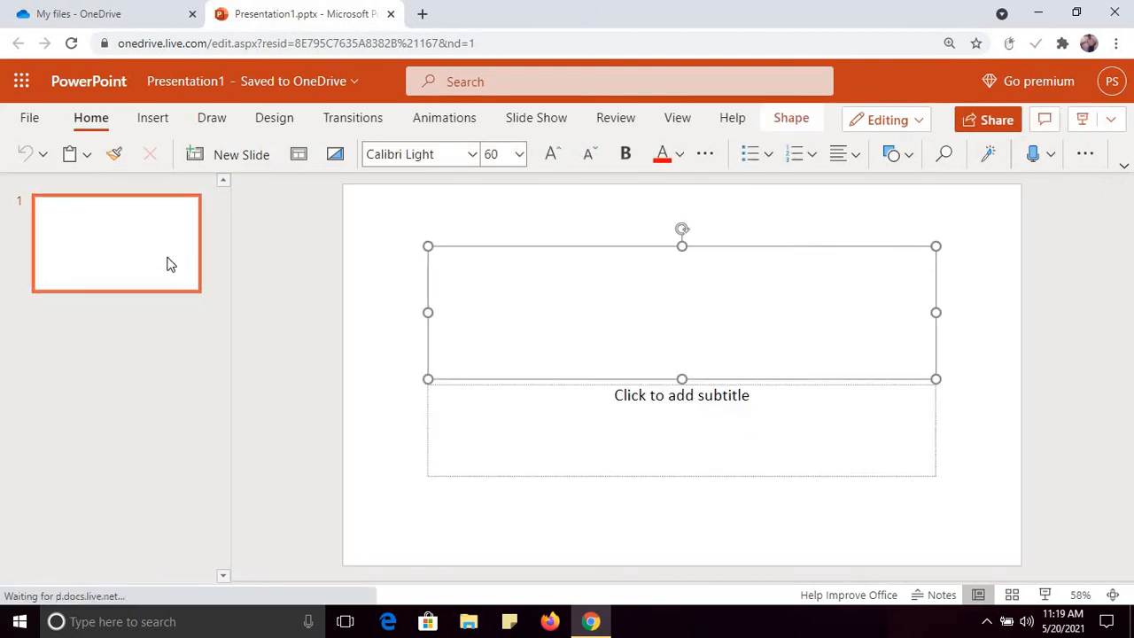
pyautogui.click(212, 119)
pyautogui.click(293, 114)
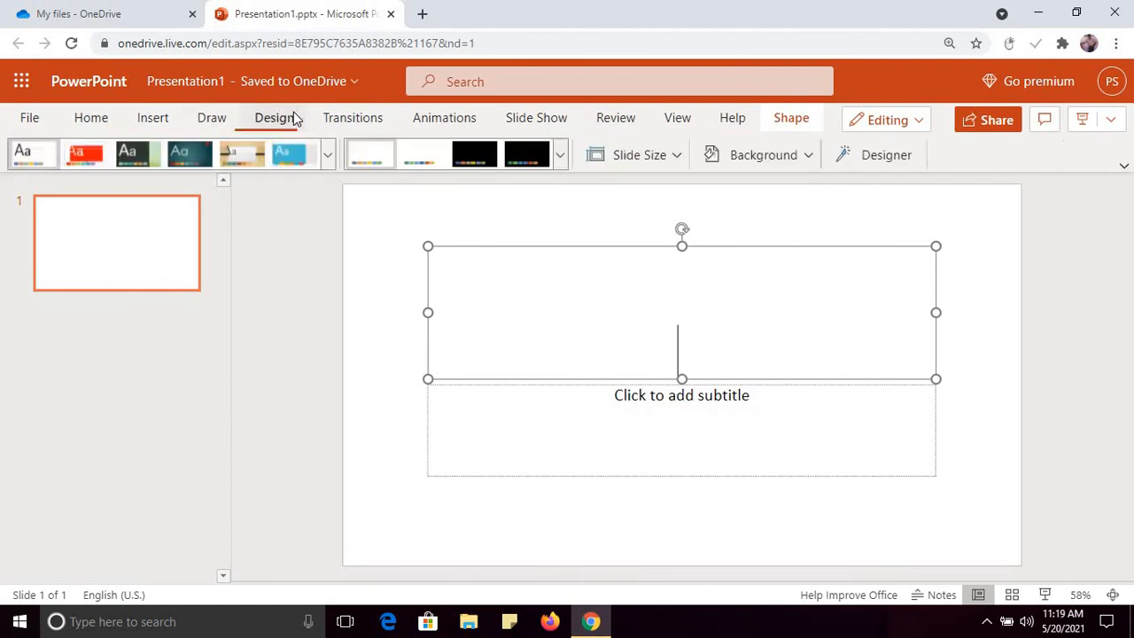
pyautogui.click(365, 119)
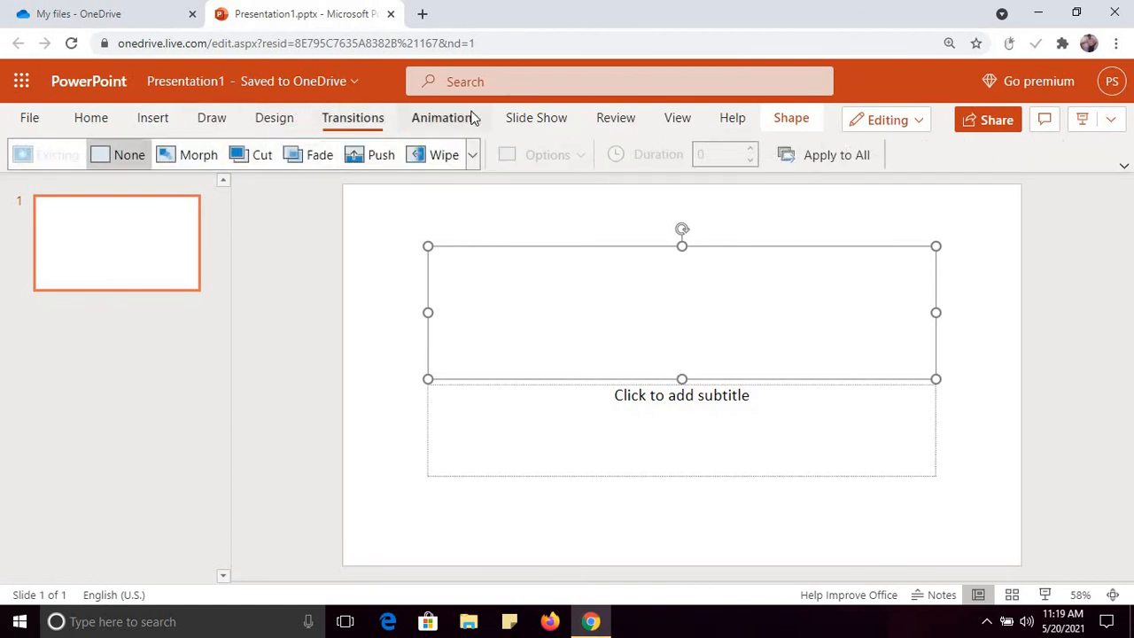
pyautogui.click(474, 118)
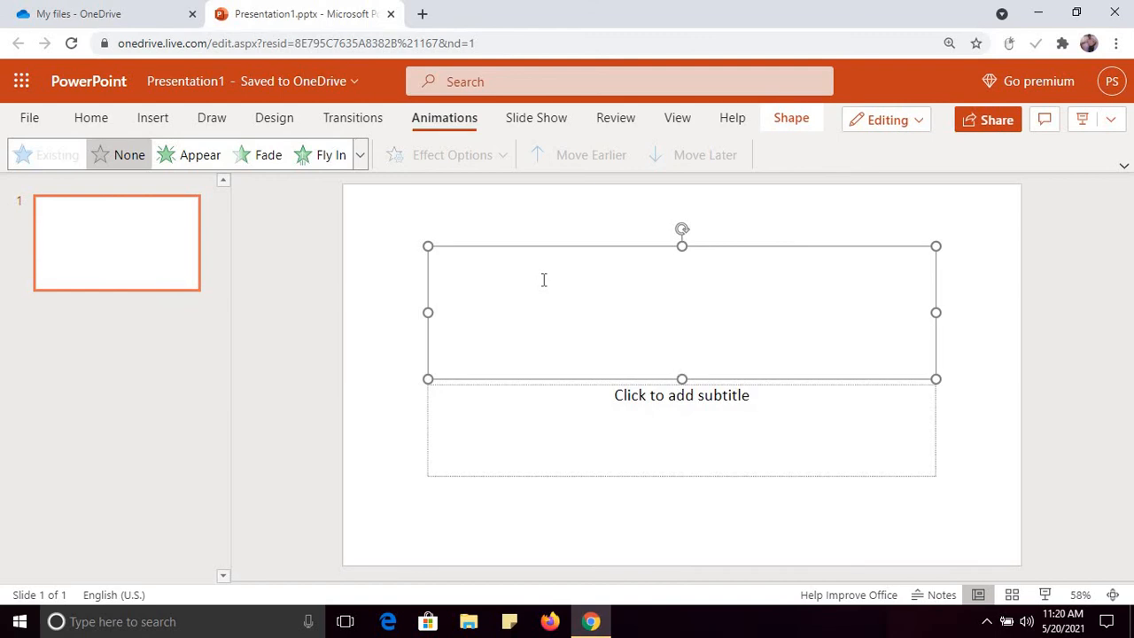
pyautogui.click(391, 15)
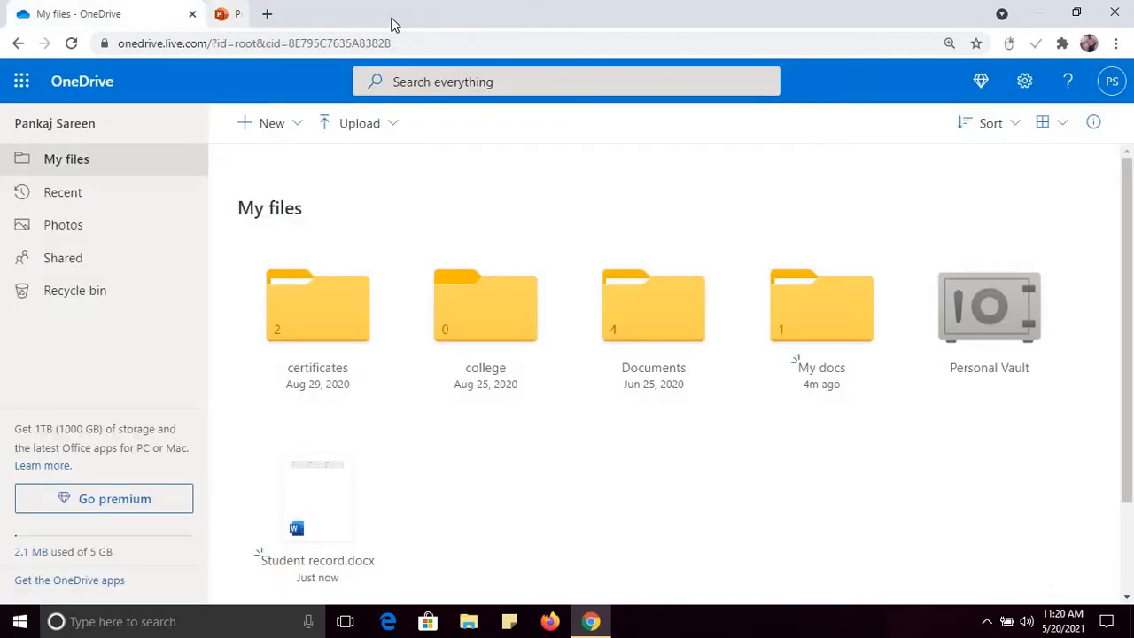
# Step: Create a new OneNote notebook named 'My notebook' from the New menu
pyautogui.click(305, 133)
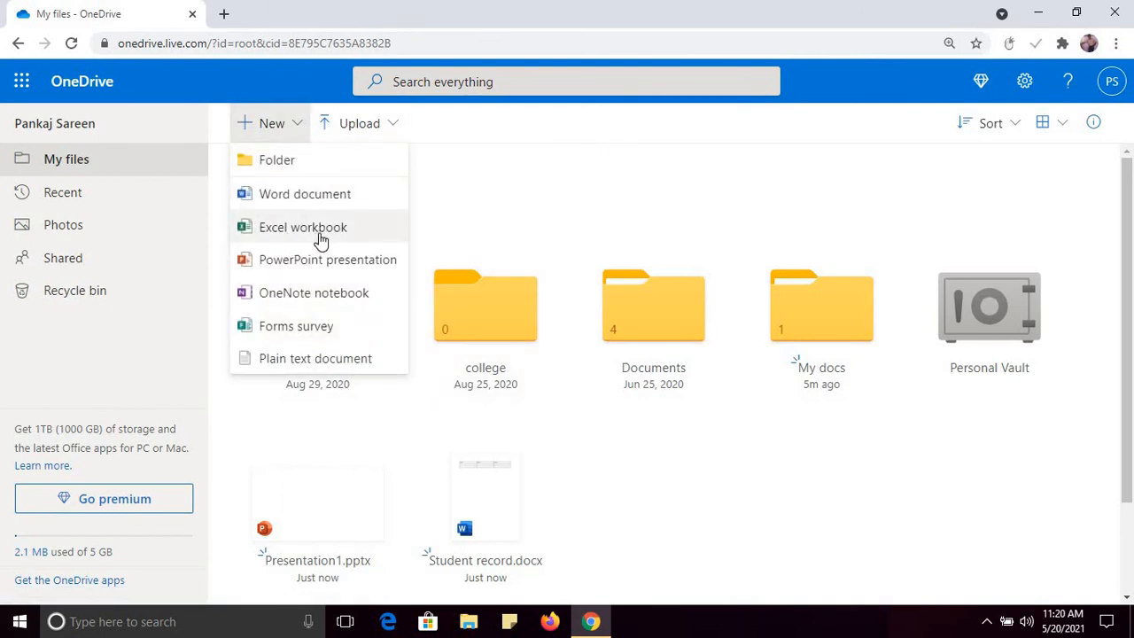
pyautogui.click(536, 215)
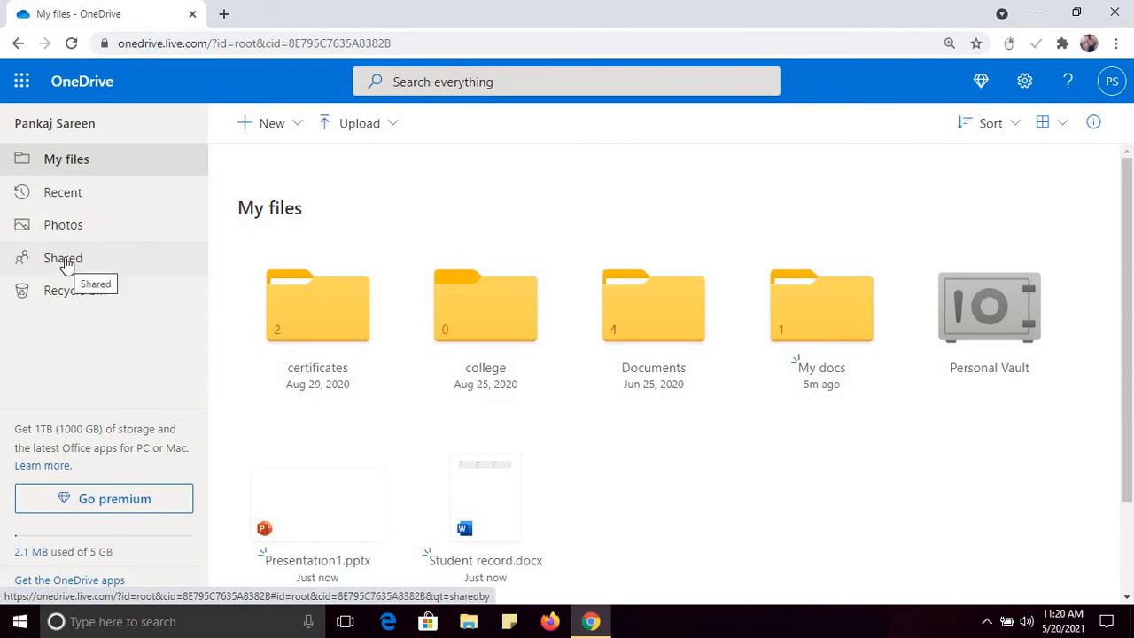
pyautogui.click(299, 133)
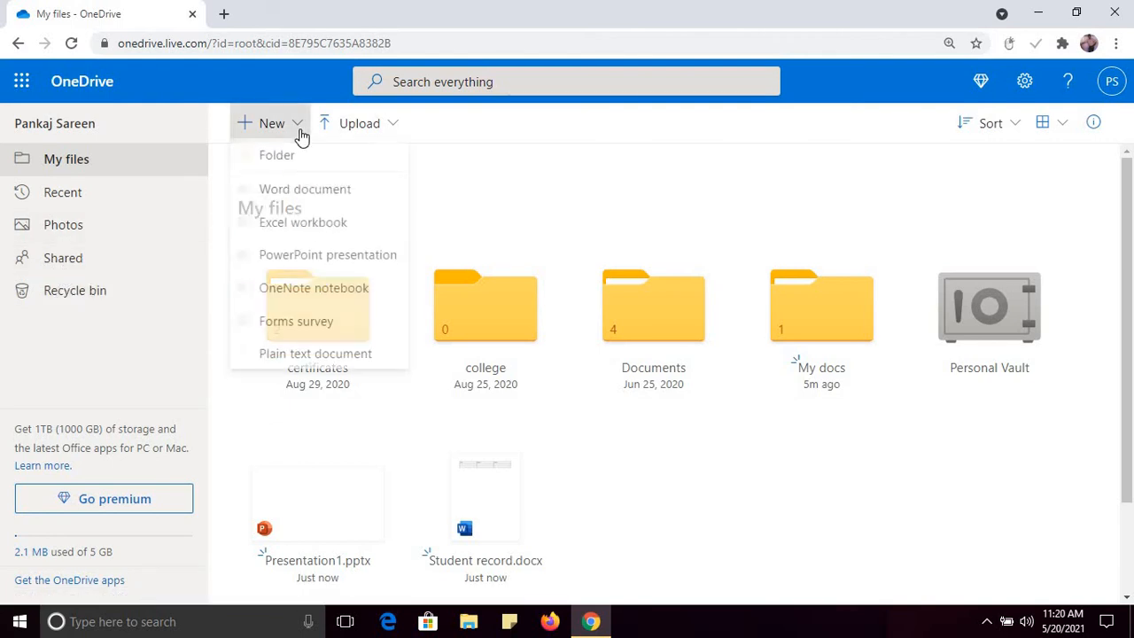
pyautogui.click(346, 300)
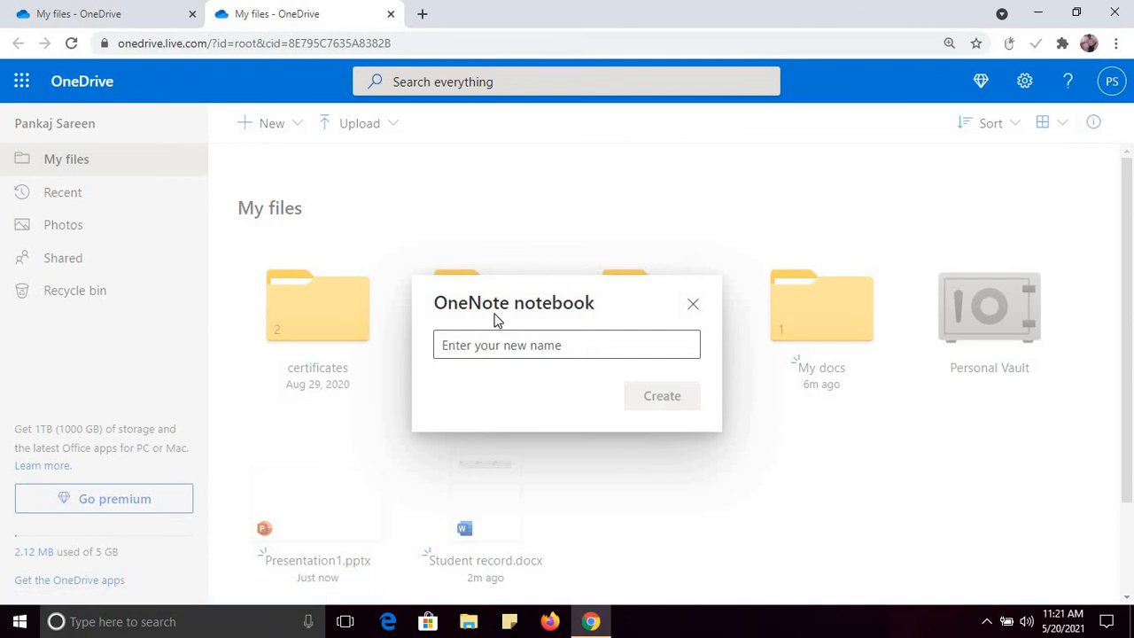
pyautogui.click(509, 349)
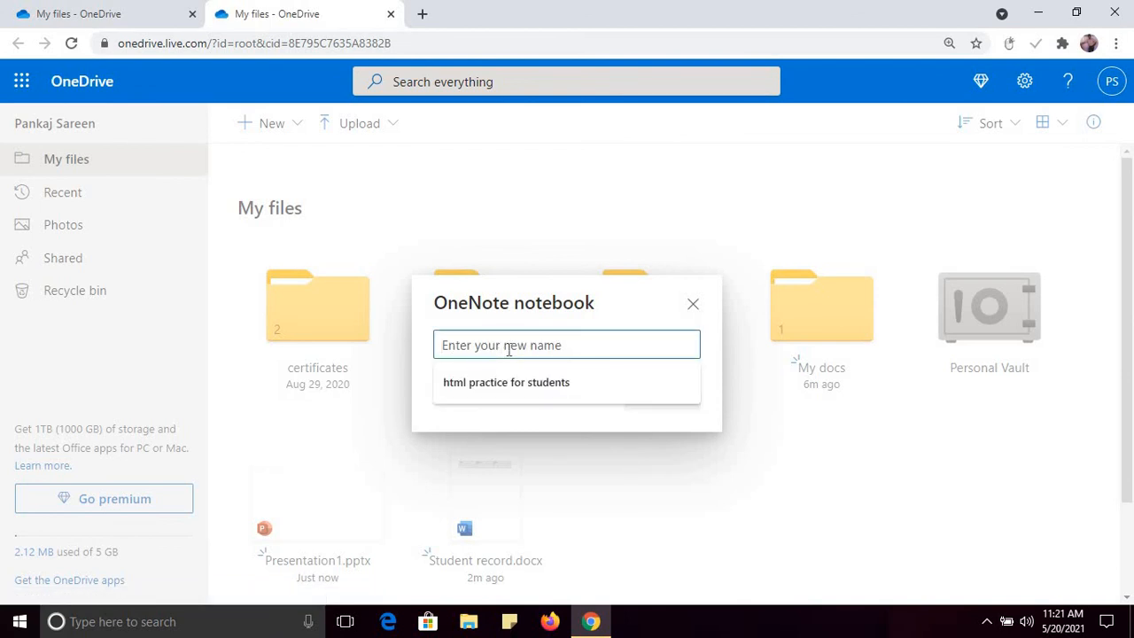
pyautogui.write('My notb')
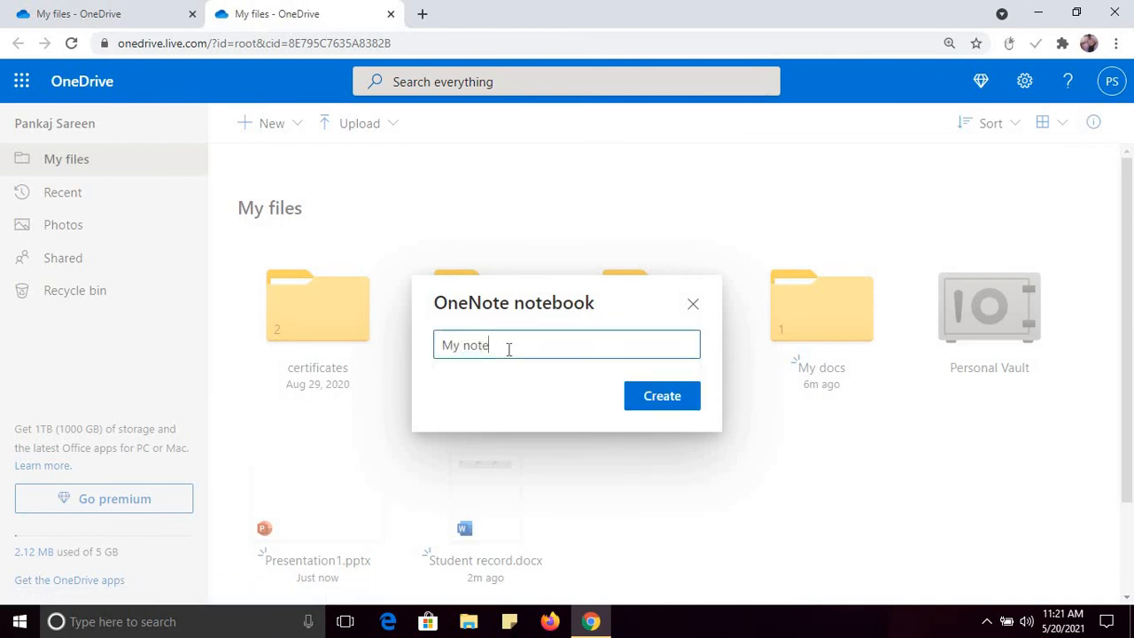
pyautogui.write('book')
pyautogui.click(646, 401)
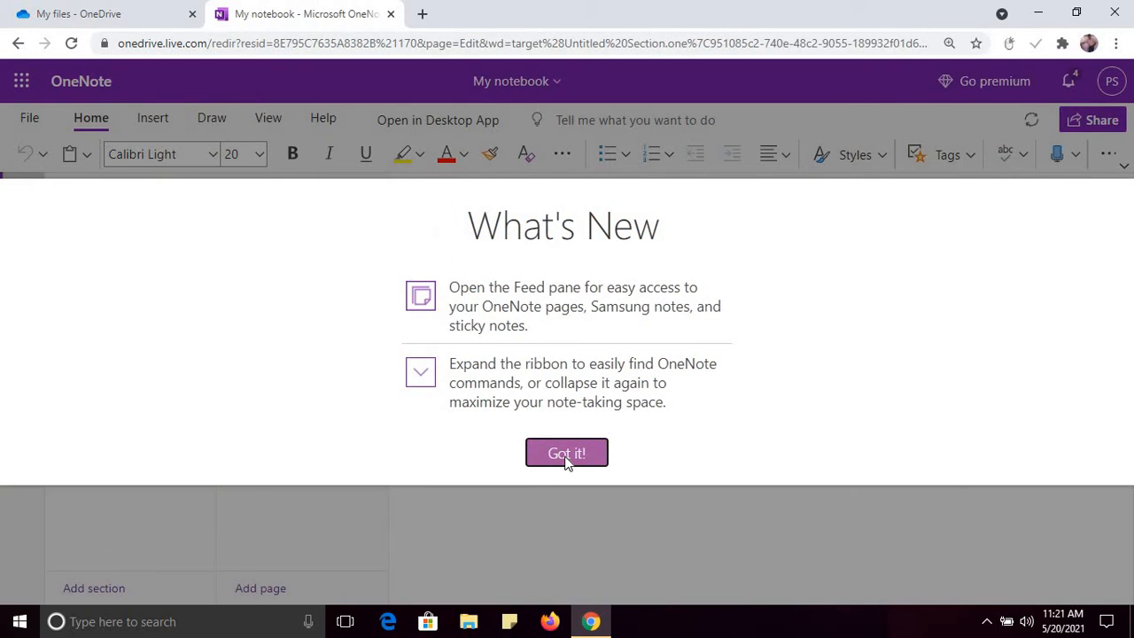
# Step: Dismiss the What's New popup and select the red pen on the Draw tab
pyautogui.click(567, 462)
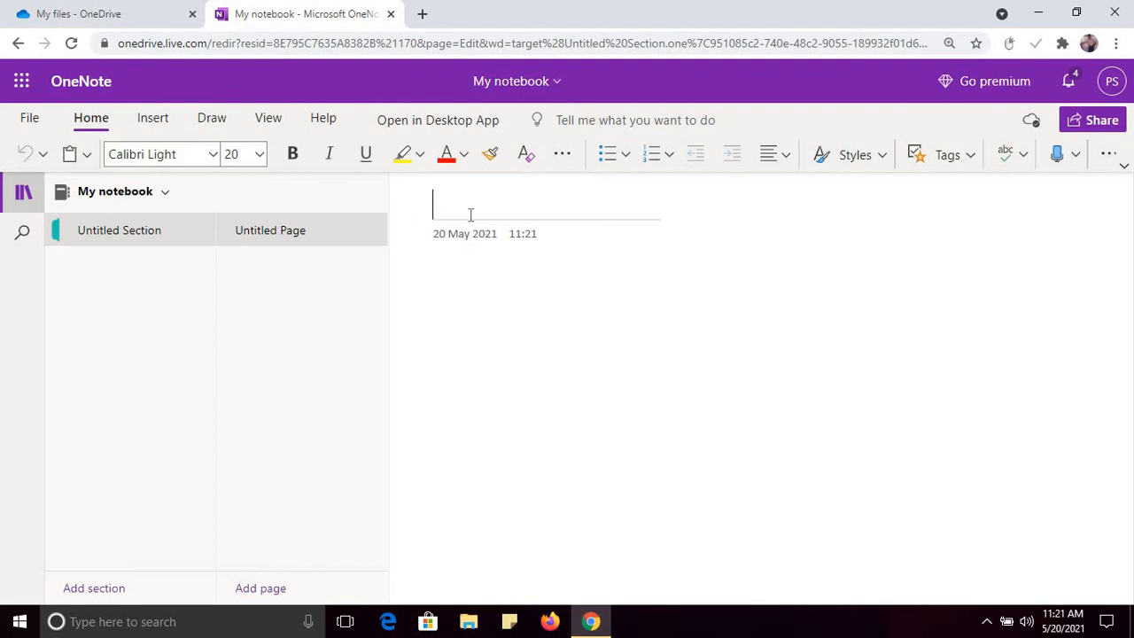
pyautogui.click(153, 119)
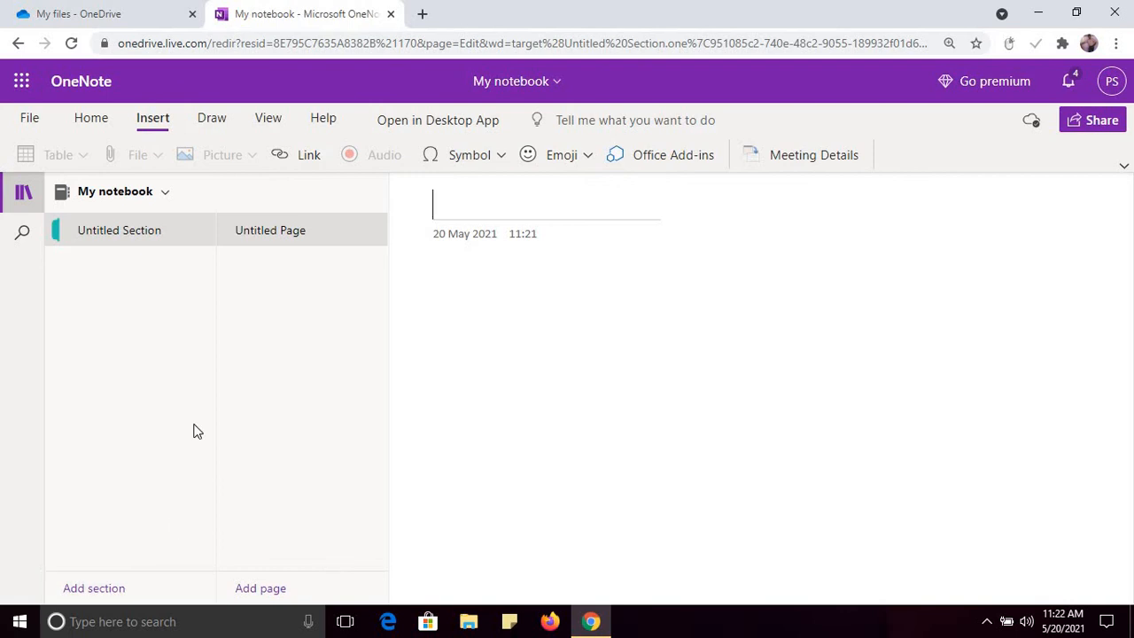
pyautogui.click(213, 122)
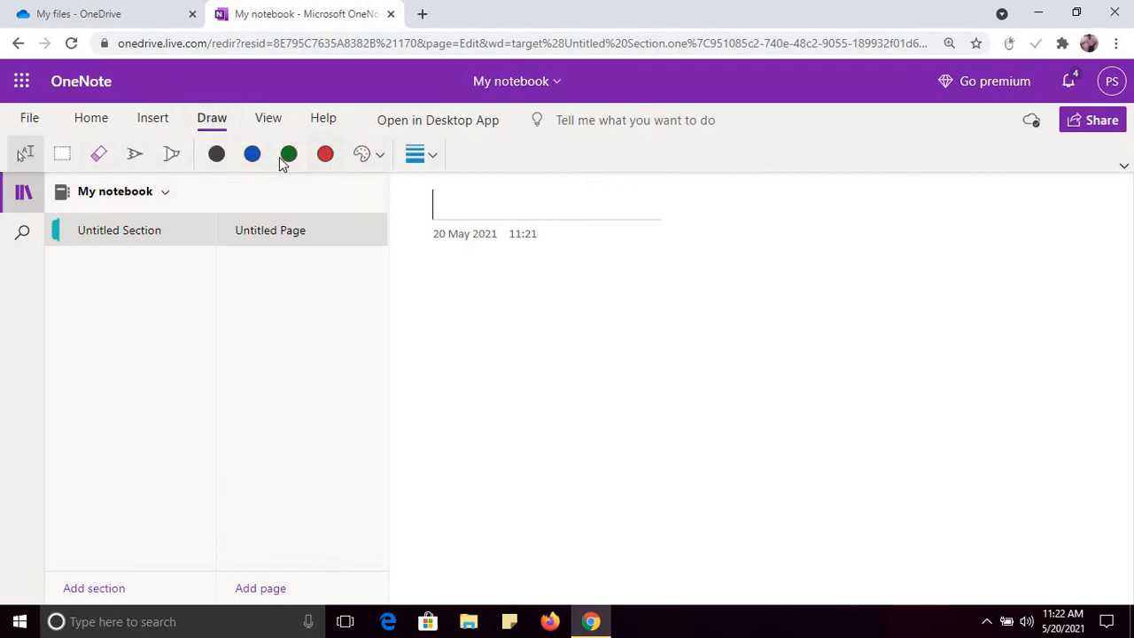
pyautogui.click(138, 158)
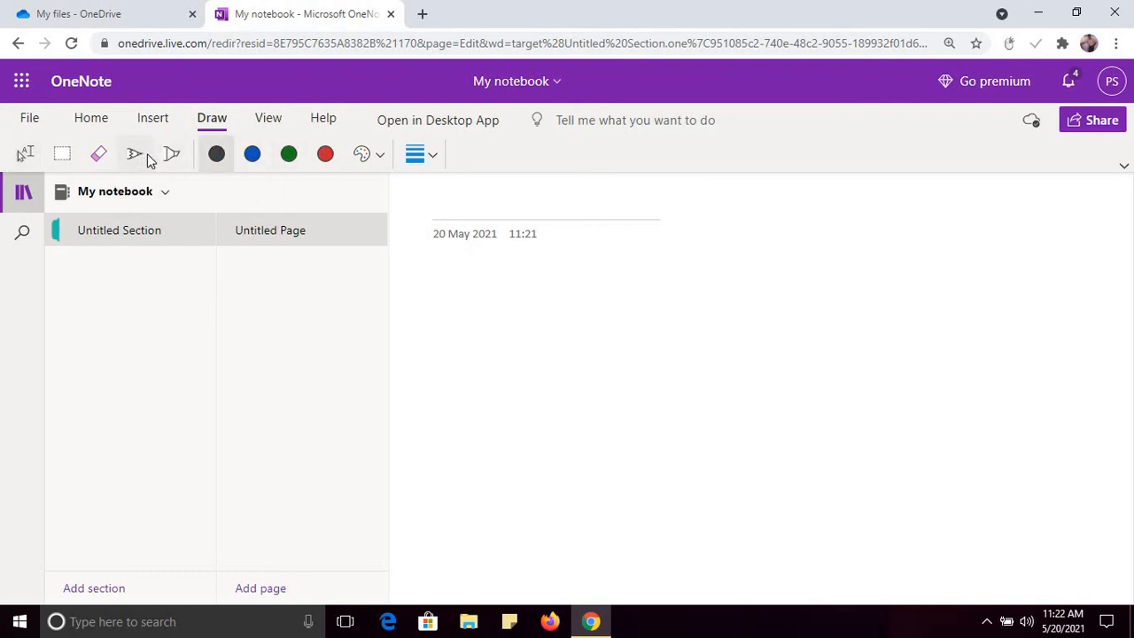
pyautogui.click(333, 159)
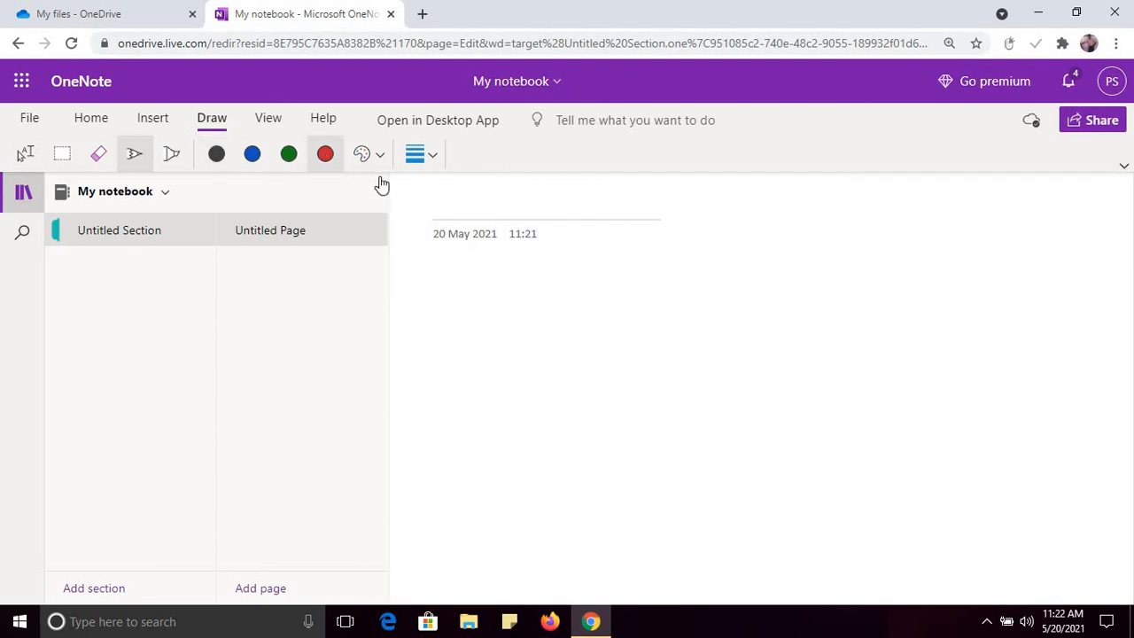
# Step: Draw a red stroke and a box crossed with an X
pyautogui.moveTo(457, 316)
pyautogui.mouseDown()
pyautogui.moveTo(514, 356)
pyautogui.moveTo(523, 344)
pyautogui.mouseUp()
pyautogui.moveTo(586, 280); pyautogui.dragTo(590, 386)
pyautogui.moveTo(586, 279); pyautogui.dragTo(724, 279)
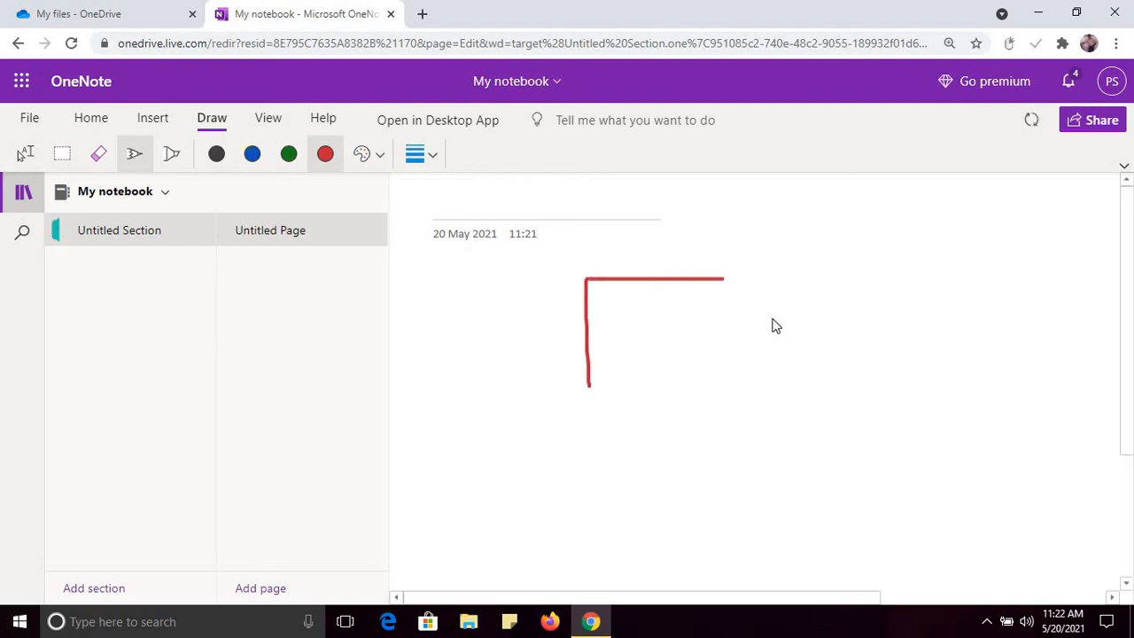
pyautogui.moveTo(773, 326)
pyautogui.mouseDown()
pyautogui.moveTo(595, 387)
pyautogui.moveTo(572, 383)
pyautogui.mouseUp()
pyautogui.moveTo(588, 285); pyautogui.dragTo(738, 392)
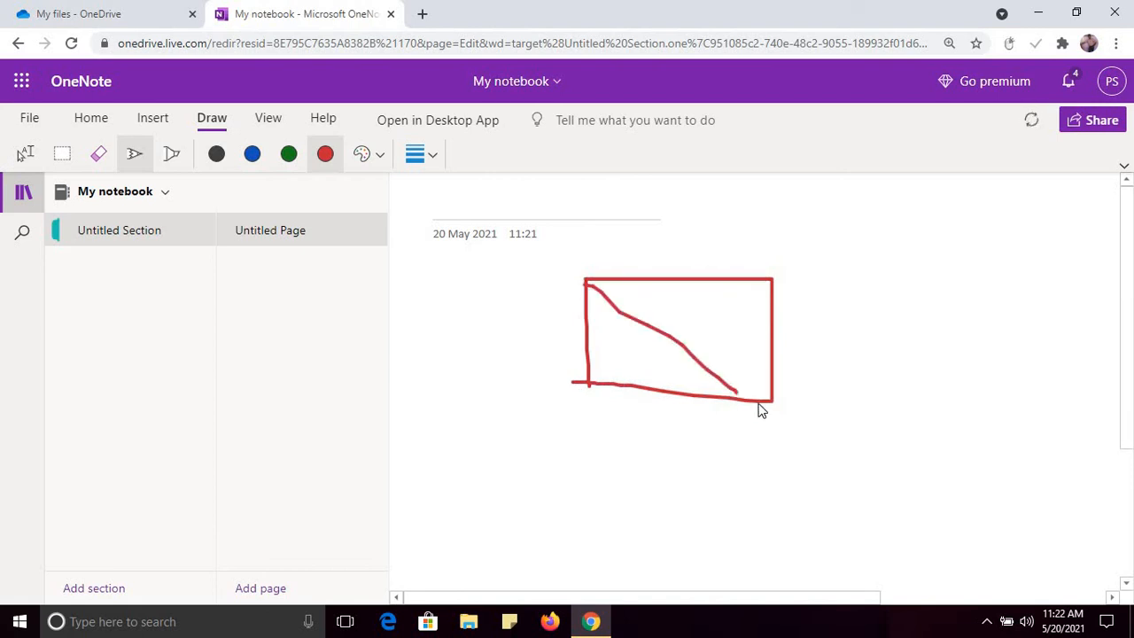
pyautogui.moveTo(589, 385); pyautogui.dragTo(745, 282)
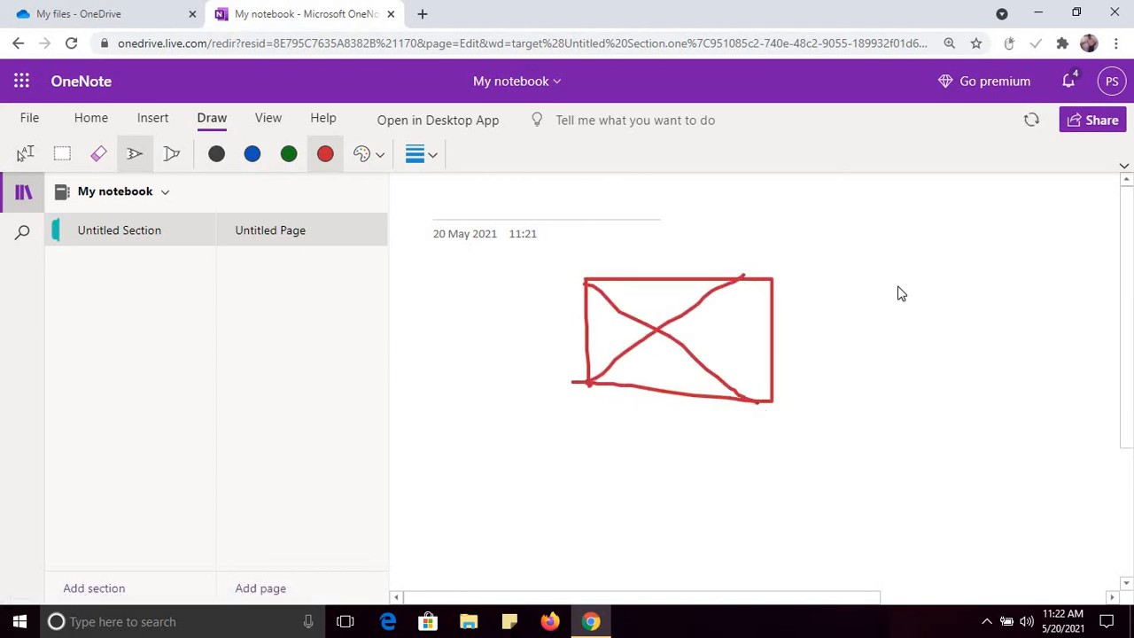
# Step: Draw a red oval, a diamond and a small box joined by connector lines
pyautogui.moveTo(907, 227)
pyautogui.mouseDown()
pyautogui.moveTo(1028, 246)
pyautogui.moveTo(899, 213)
pyautogui.mouseUp()
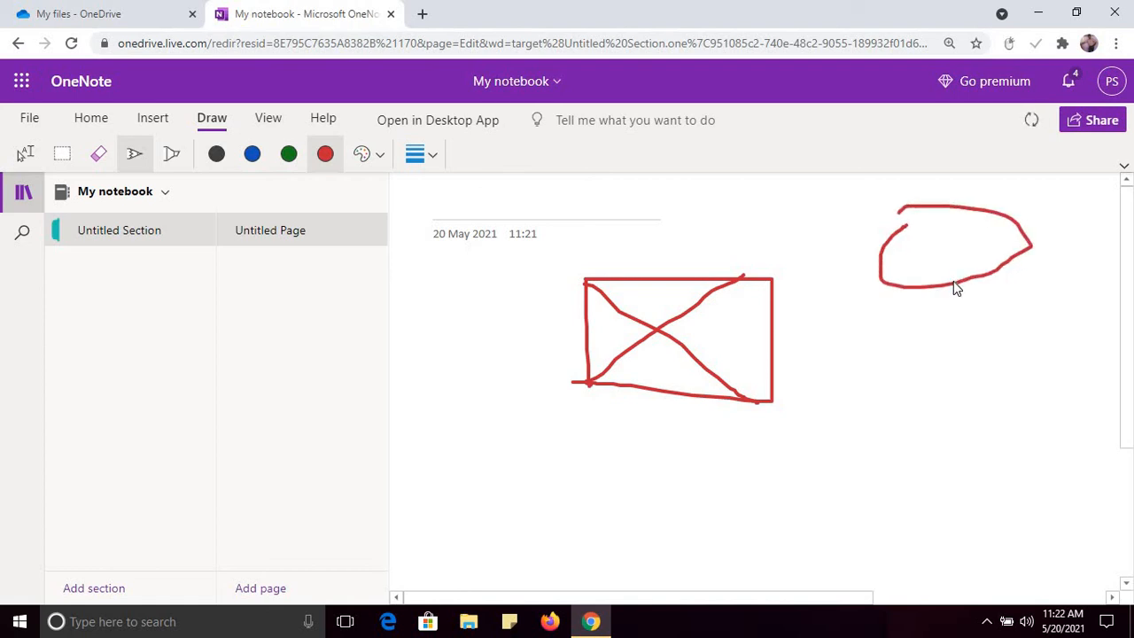
pyautogui.moveTo(954, 322); pyautogui.dragTo(904, 383)
pyautogui.moveTo(957, 320); pyautogui.dragTo(1004, 383)
pyautogui.moveTo(900, 387)
pyautogui.mouseDown()
pyautogui.moveTo(971, 433)
pyautogui.moveTo(995, 385)
pyautogui.mouseUp()
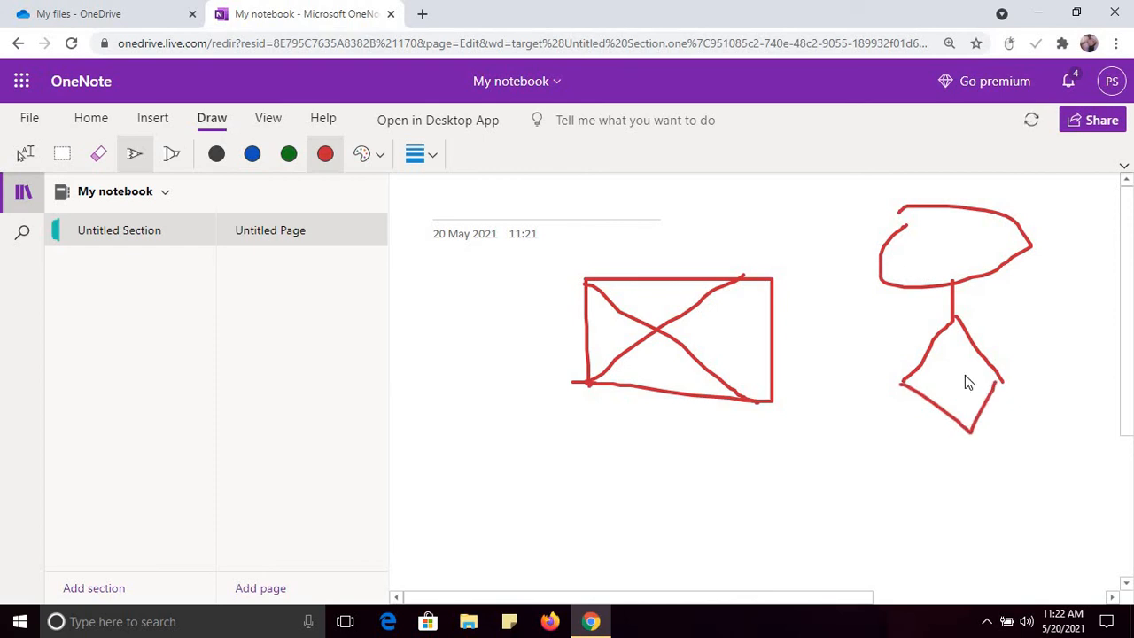
pyautogui.moveTo(970, 434); pyautogui.dragTo(971, 468)
pyautogui.moveTo(902, 383)
pyautogui.mouseDown()
pyautogui.moveTo(823, 384)
pyautogui.moveTo(826, 433)
pyautogui.moveTo(859, 436)
pyautogui.moveTo(867, 454)
pyautogui.moveTo(774, 473)
pyautogui.moveTo(800, 451)
pyautogui.mouseUp()
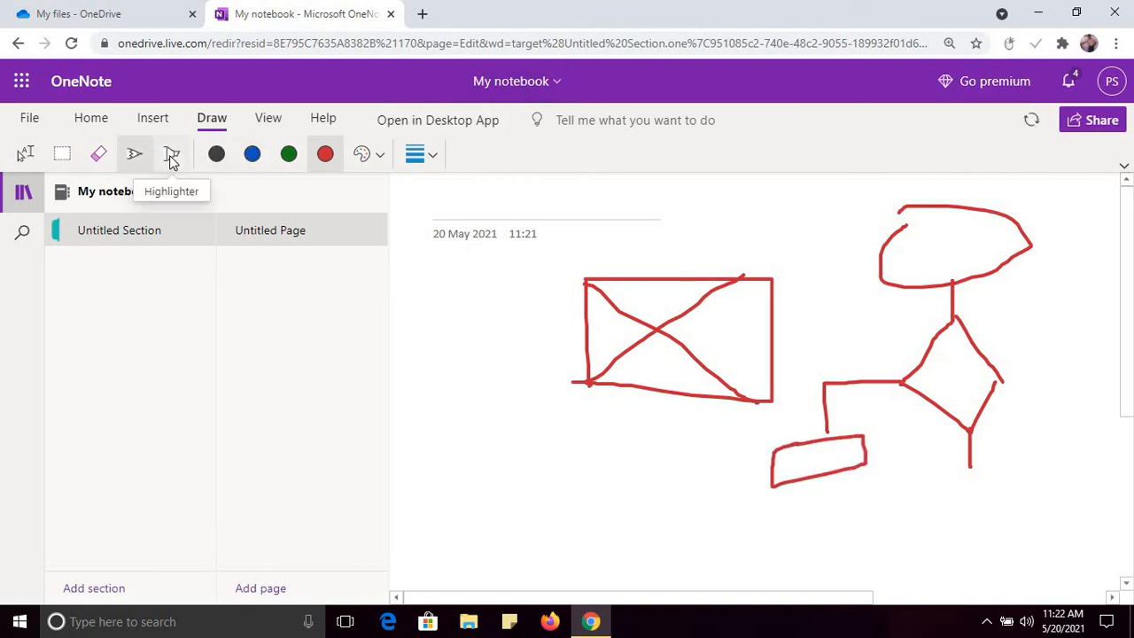
pyautogui.click(382, 156)
pyautogui.click(506, 375)
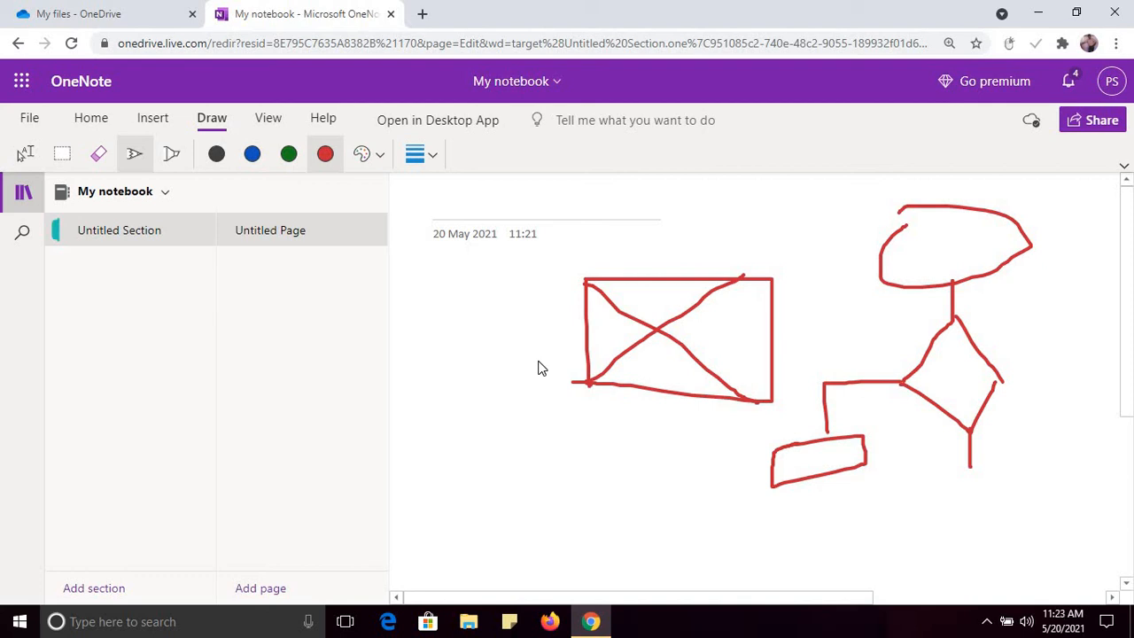
# Step: Close the OneNote tab and return to My files, where My notebook is now listed
pyautogui.click(391, 14)
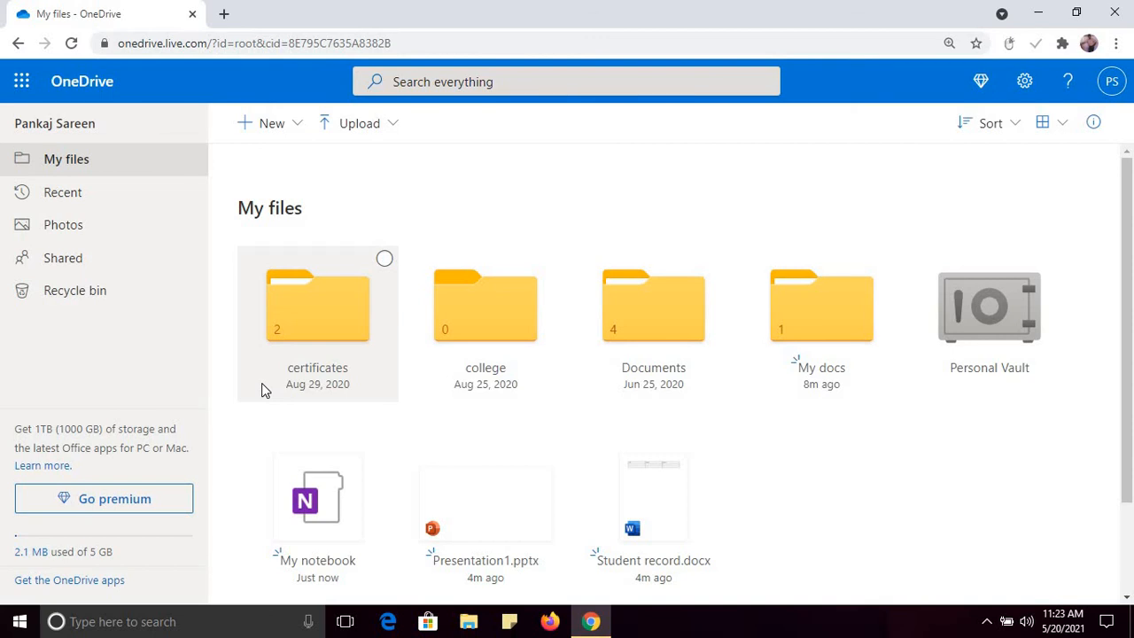
pyautogui.click(302, 126)
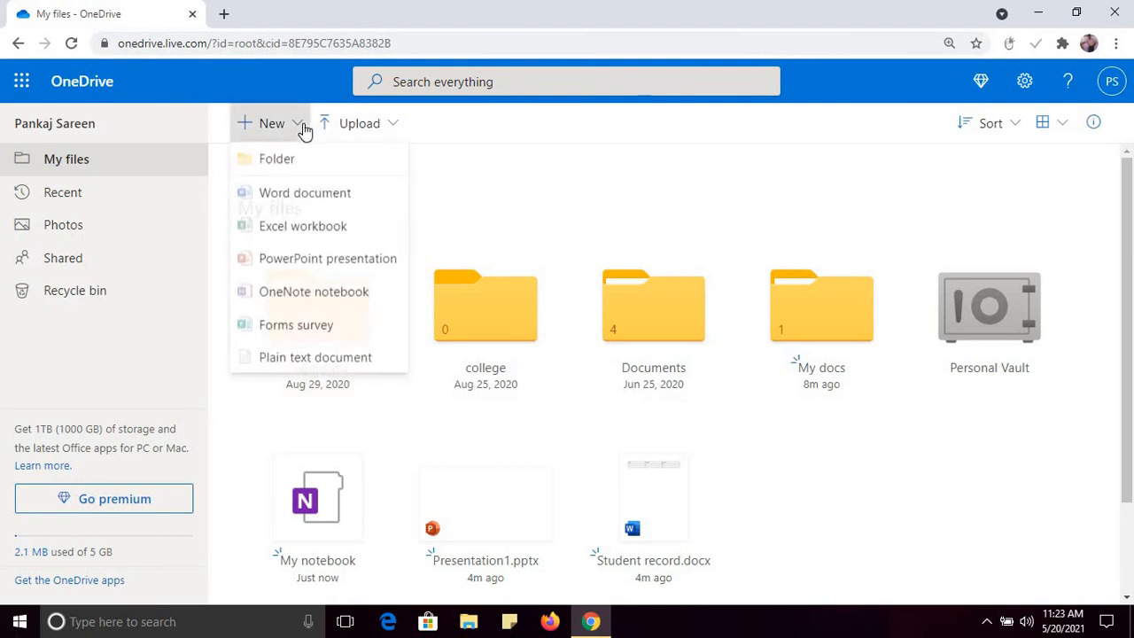